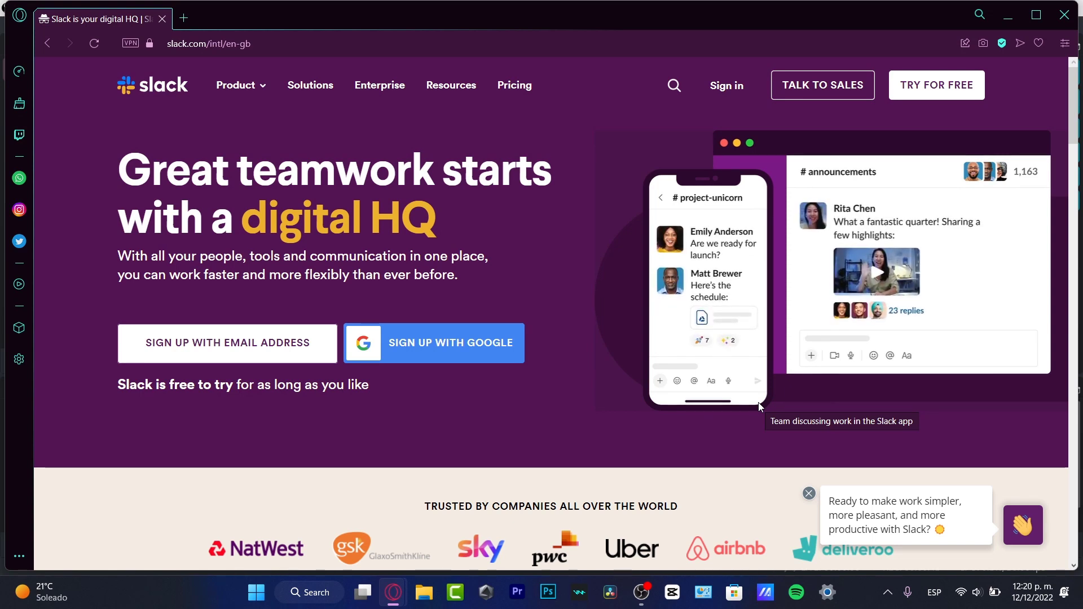
# Start the email sign-up, then close it to return to the Slack for Gmail Marketplace listing
pyautogui.click(246, 361)
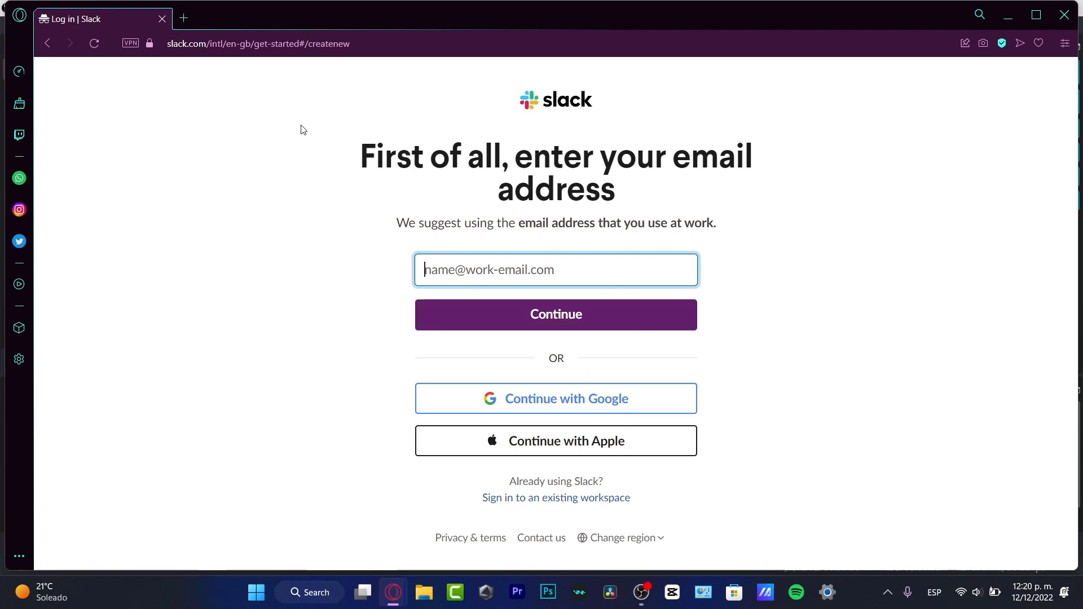
pyautogui.click(162, 19)
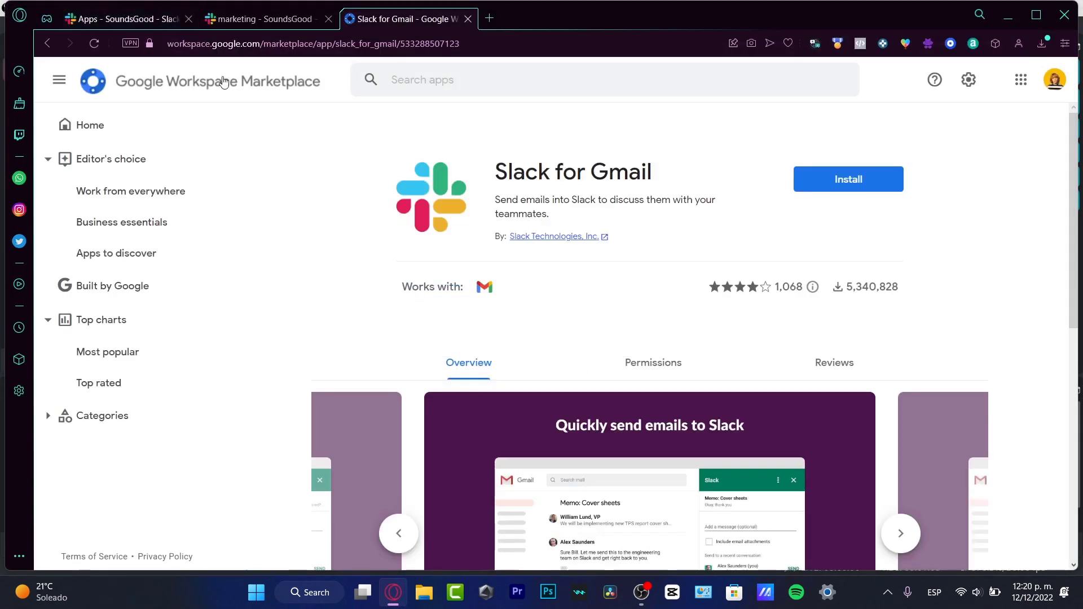
# Switch to the SoundsGood Apps page and close the workspace details editor
pyautogui.click(269, 23)
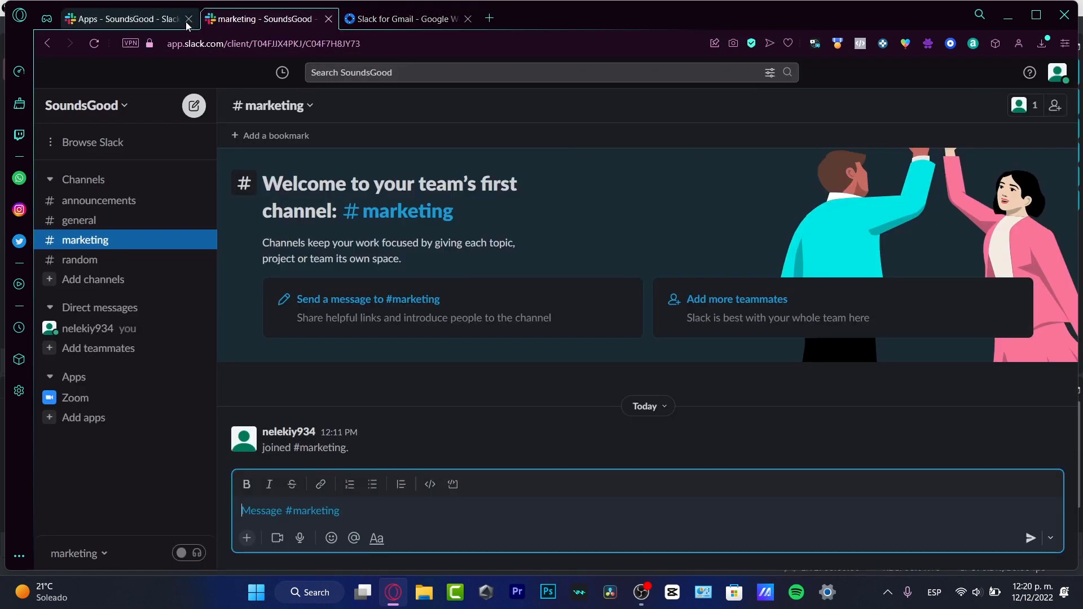
pyautogui.click(97, 23)
pyautogui.click(712, 191)
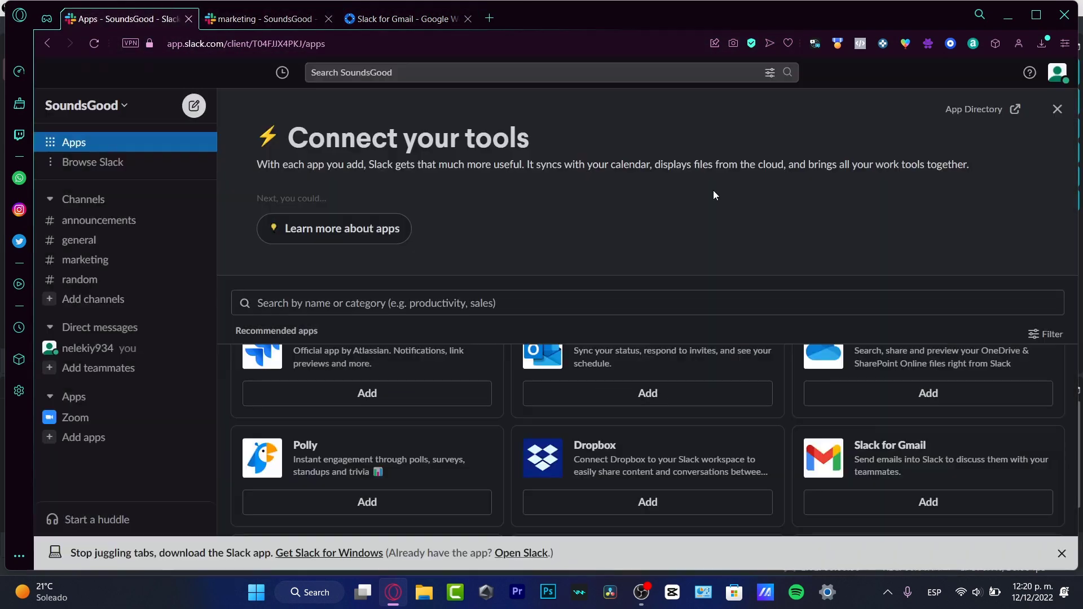
# Open and cancel the new-channel form, then dismiss the Connect your tools banner
pyautogui.click(82, 108)
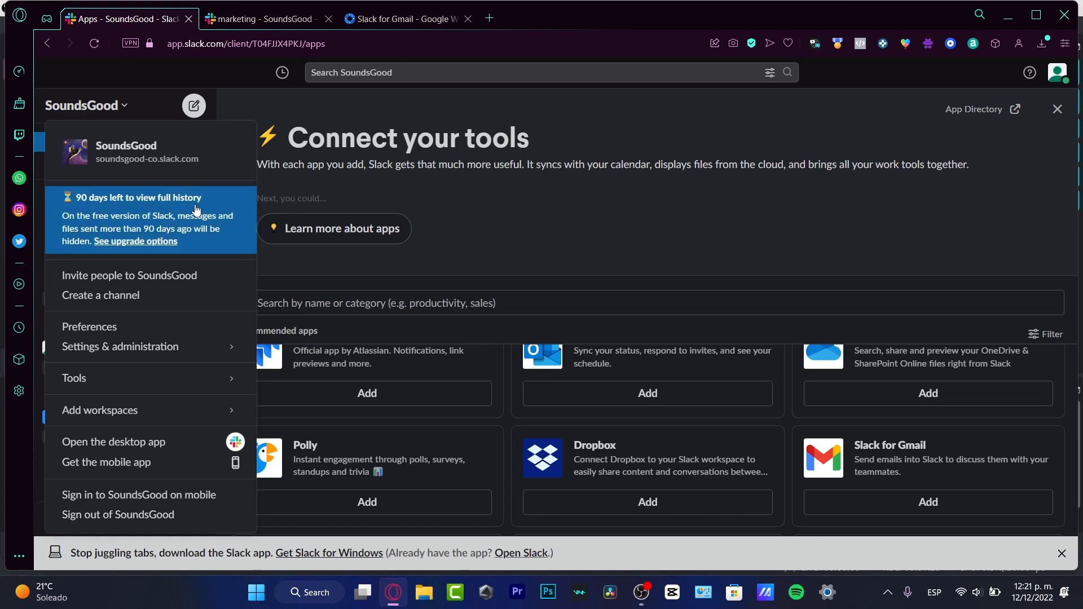
pyautogui.click(158, 309)
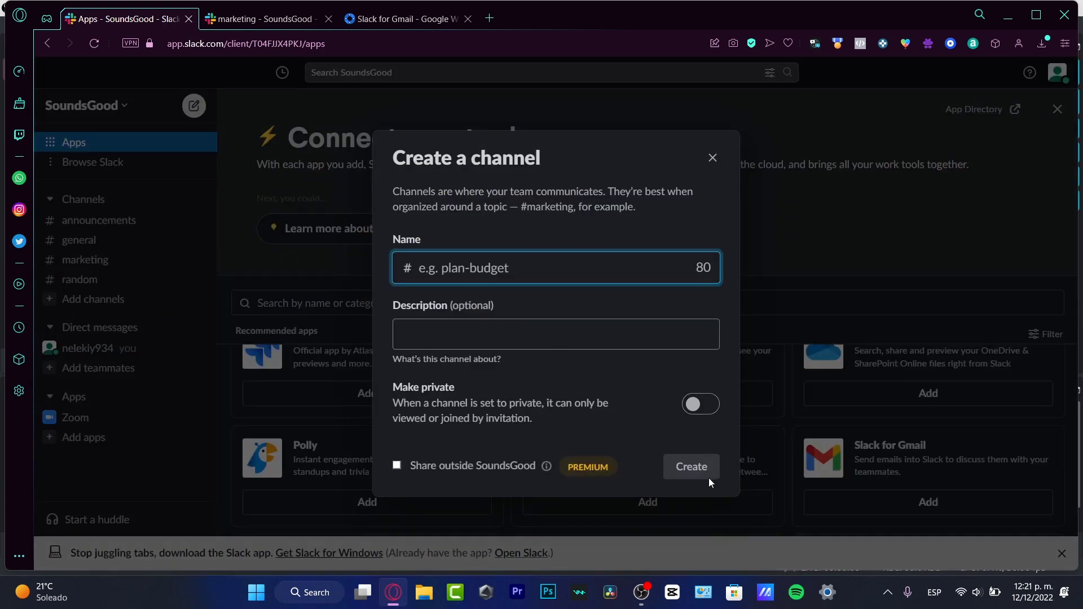
pyautogui.click(713, 158)
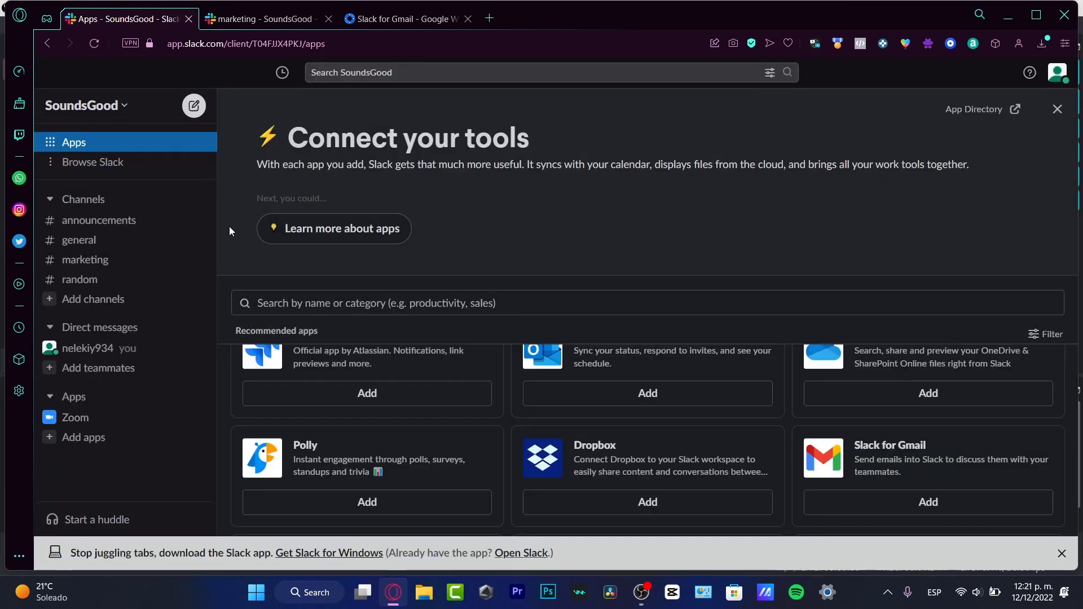
pyautogui.click(109, 110)
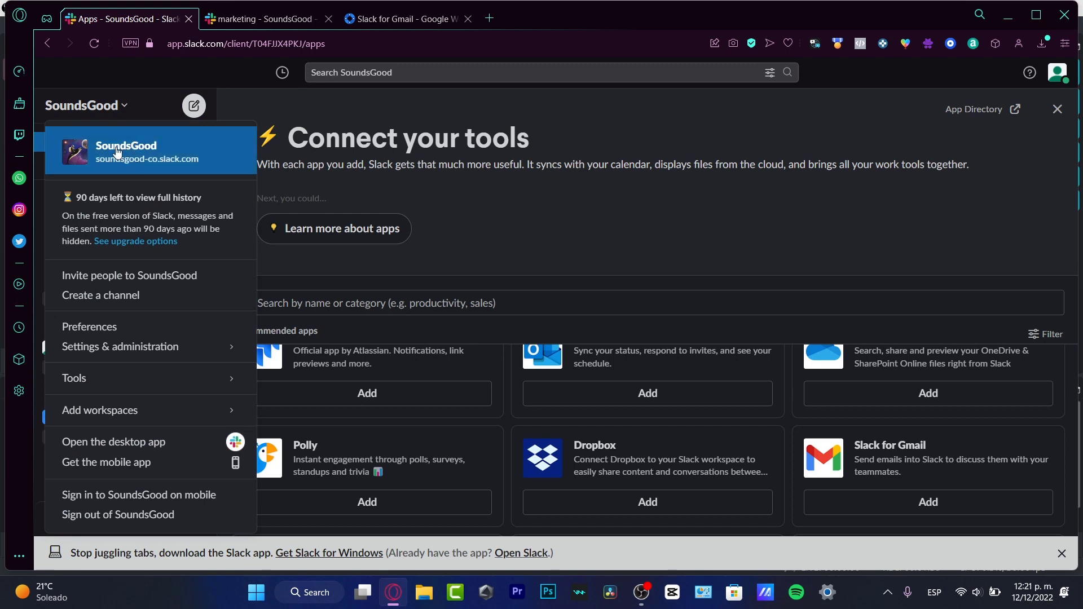
pyautogui.click(500, 197)
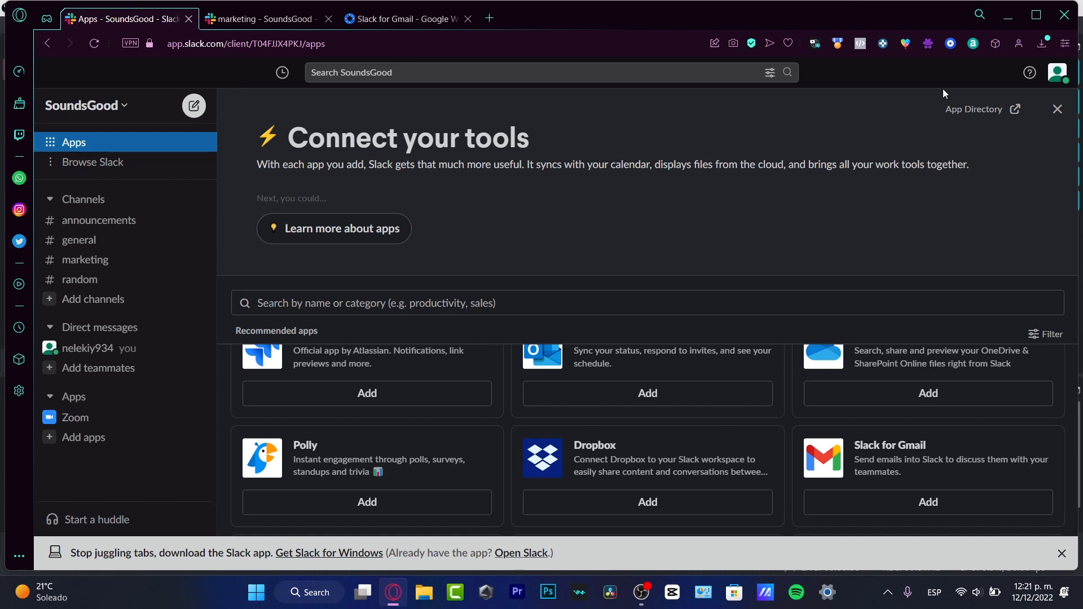
pyautogui.click(1058, 108)
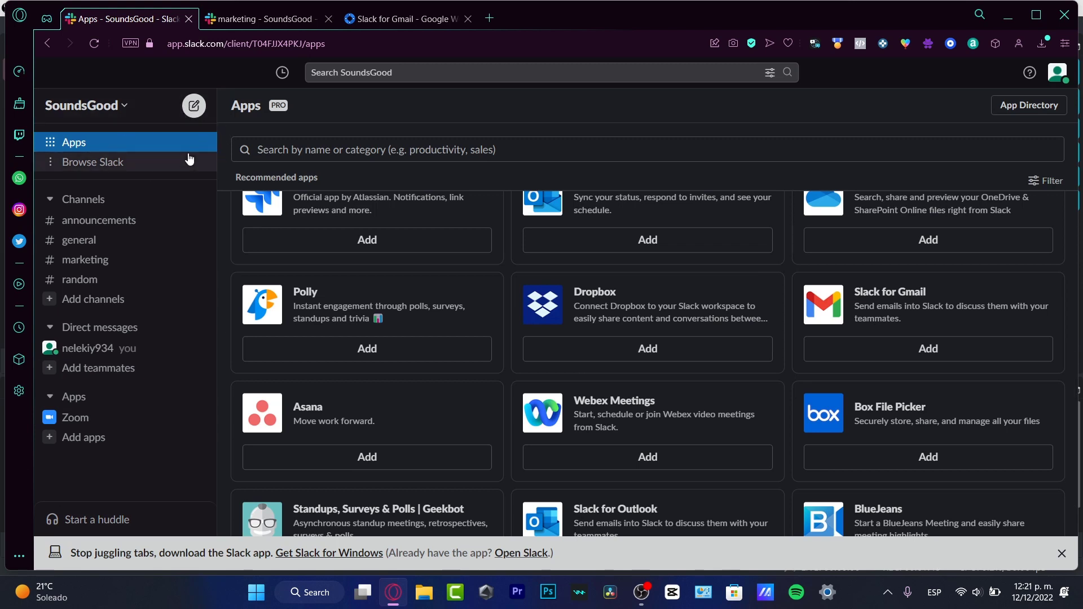
# Open your own profile from the account menu and start editing its details
pyautogui.click(174, 166)
pyautogui.click(357, 135)
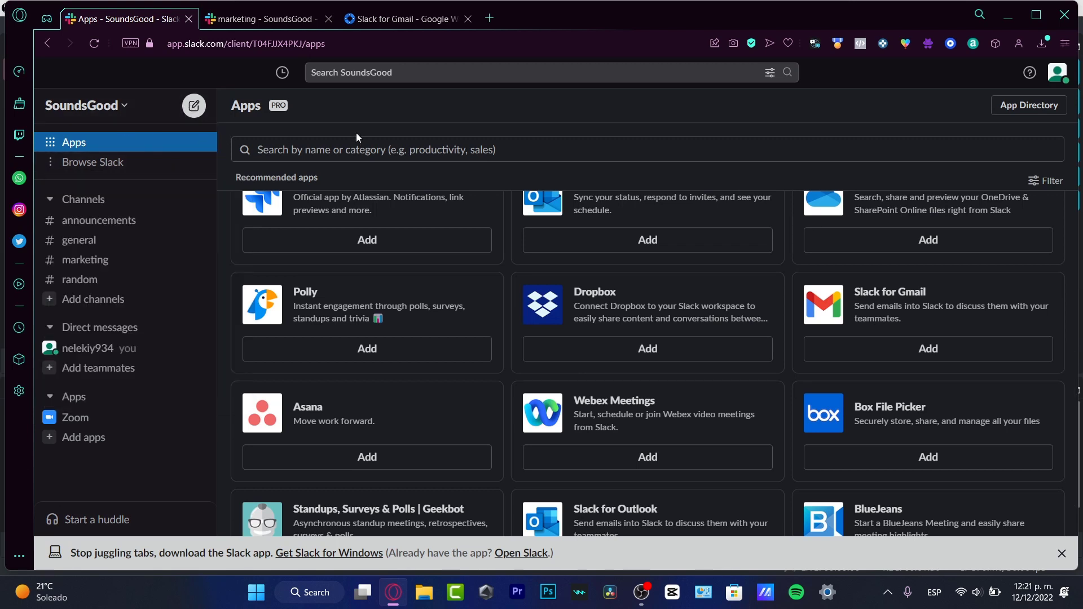
pyautogui.click(1057, 79)
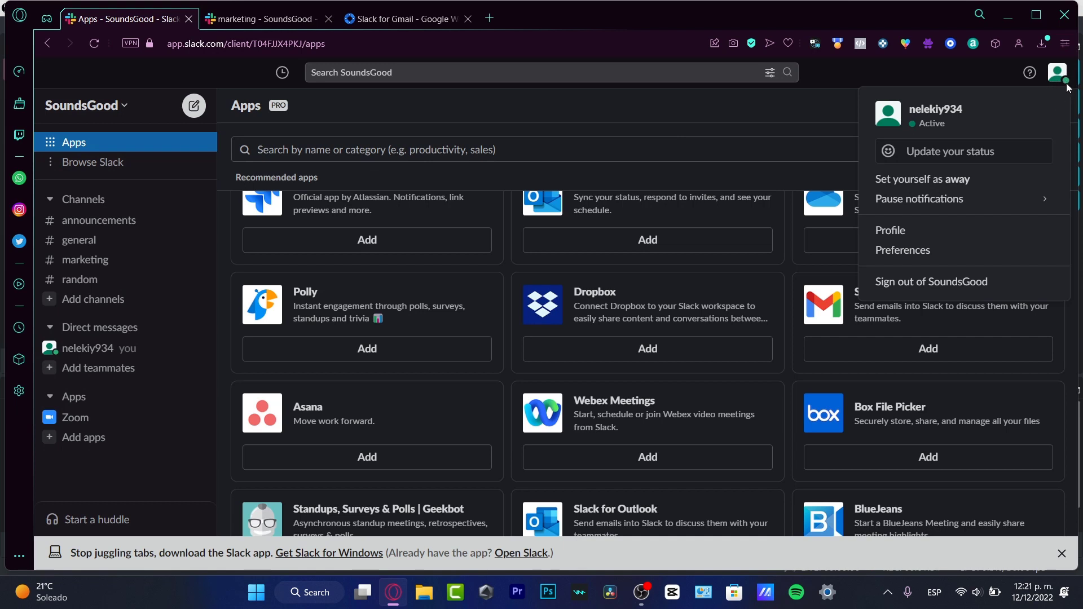
pyautogui.click(959, 233)
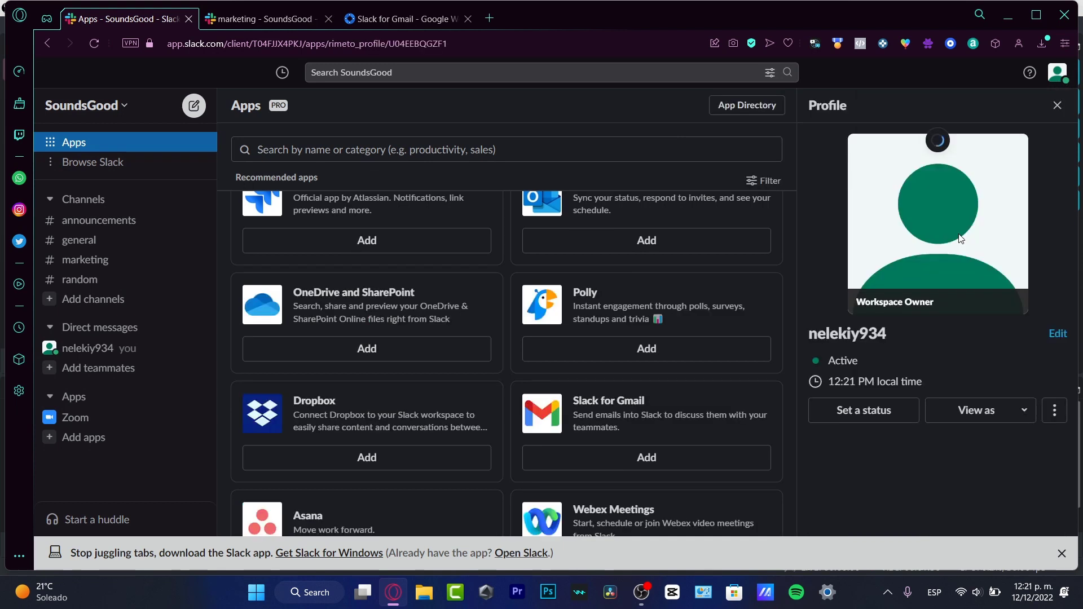
pyautogui.click(1058, 333)
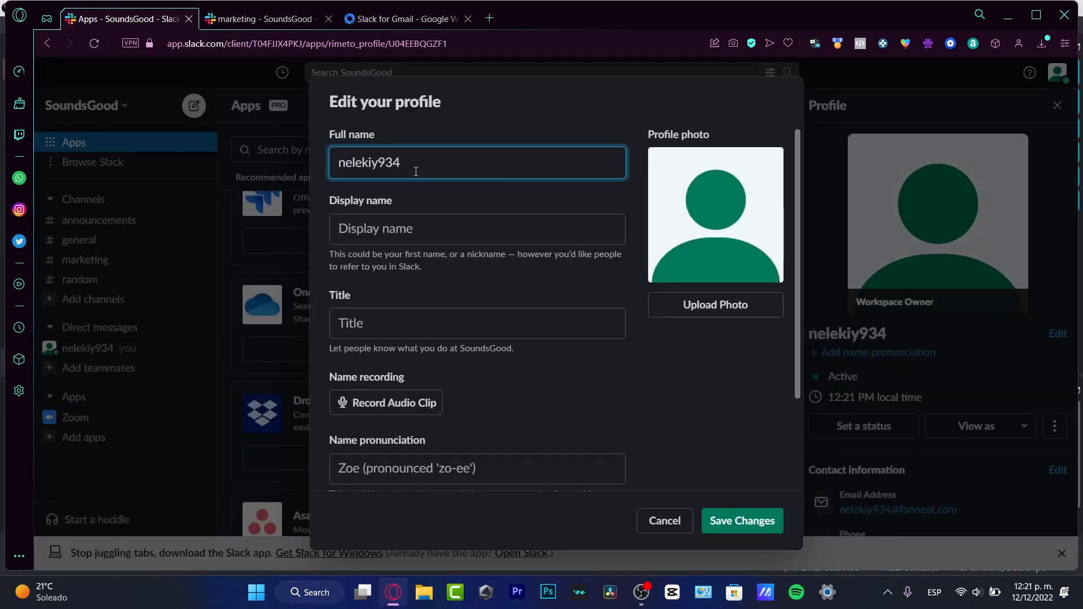
# Replace the full name and set the display name to 'Team Member 1'
pyautogui.doubleClick(415, 171)
pyautogui.write('Stepge')
pyautogui.write('hen')
pyautogui.click(478, 230)
pyautogui.write('Team Meb')
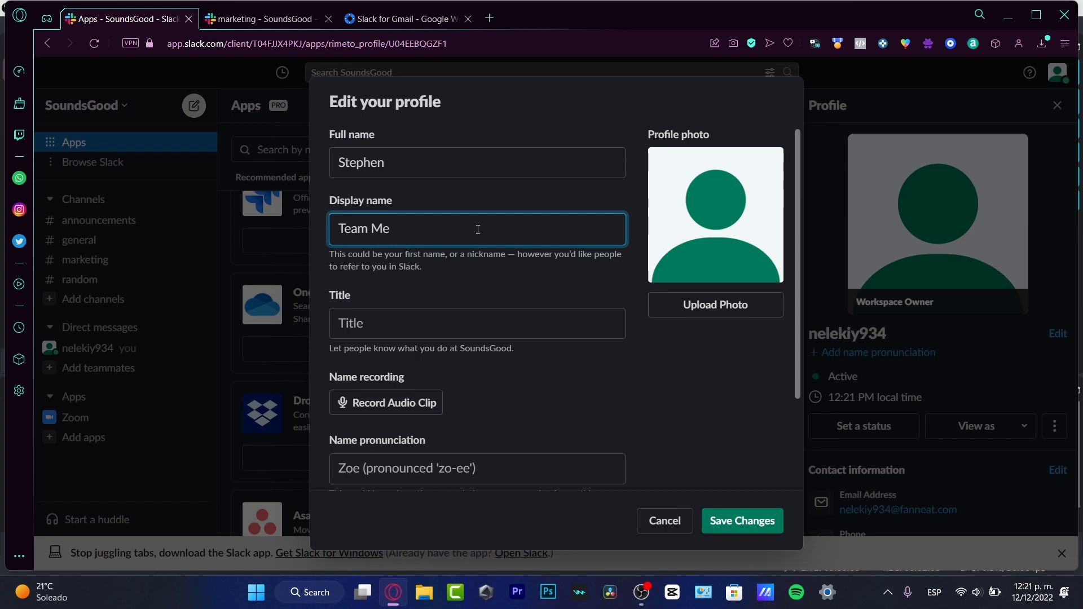
pyautogui.press('BackSpace')
pyautogui.press('BackSpace')
pyautogui.press('BackSpace')
pyautogui.write('mb')
# Set the profile title to CEO and begin uploading a new profile photo
pyautogui.click(572, 322)
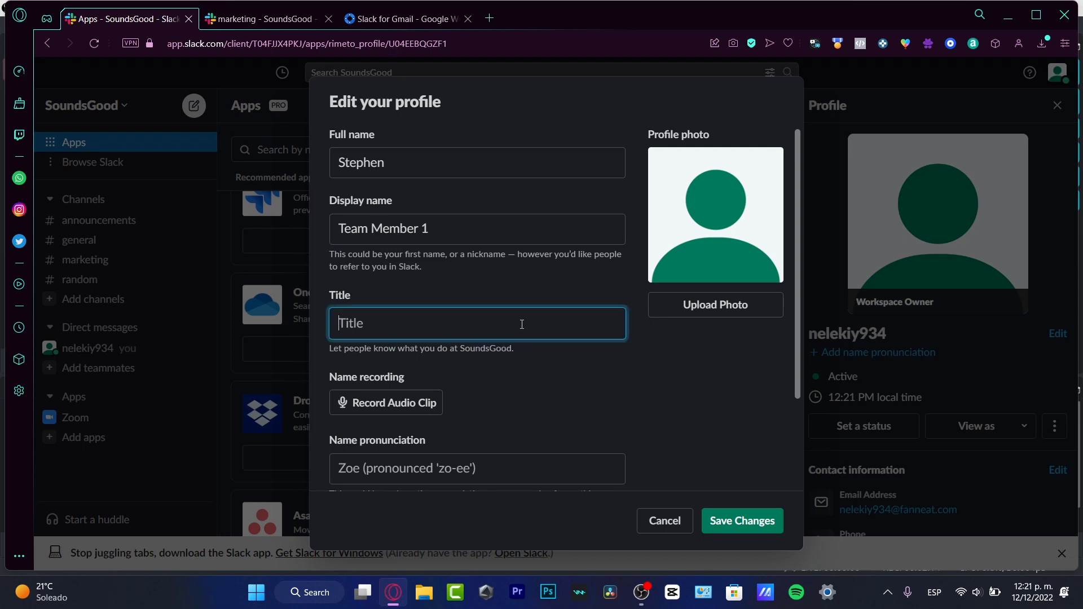
pyautogui.write('CEO')
pyautogui.scroll(-2, 638, 417)
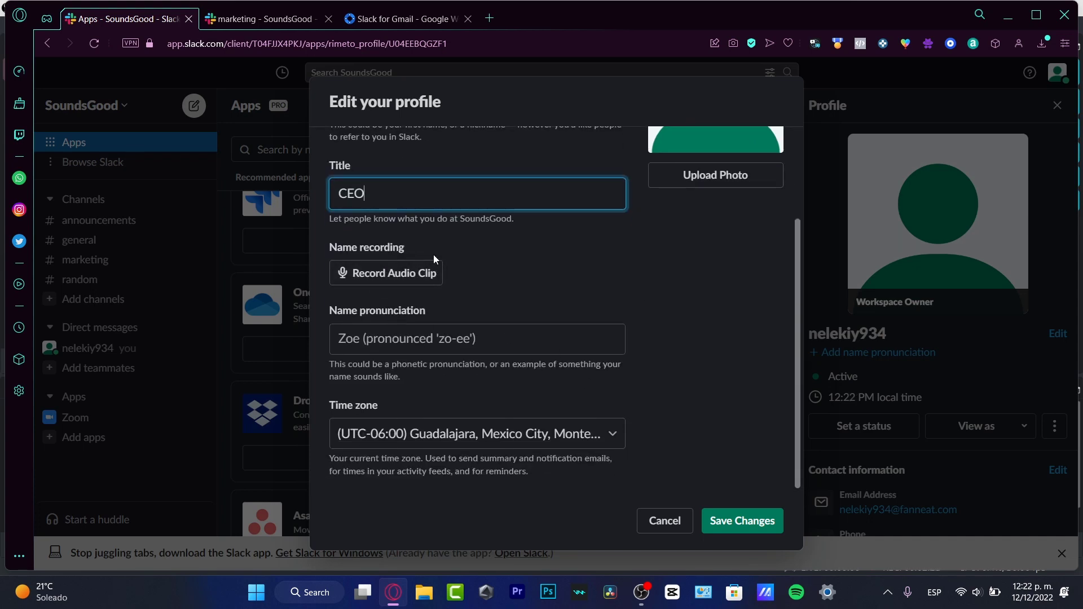
pyautogui.scroll(2, 547, 288)
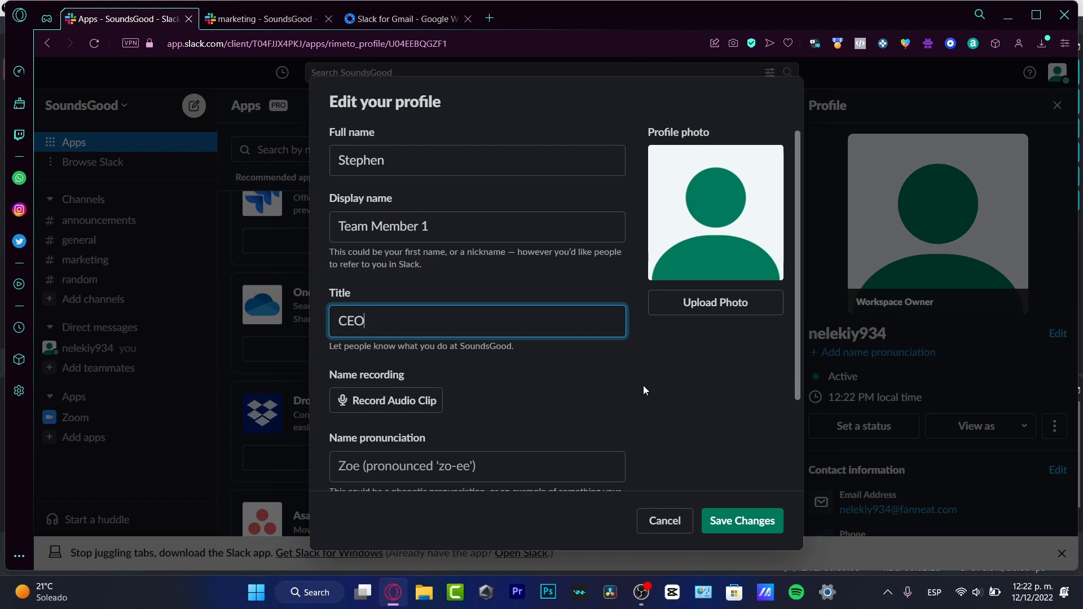
pyautogui.scroll(-2, 643, 384)
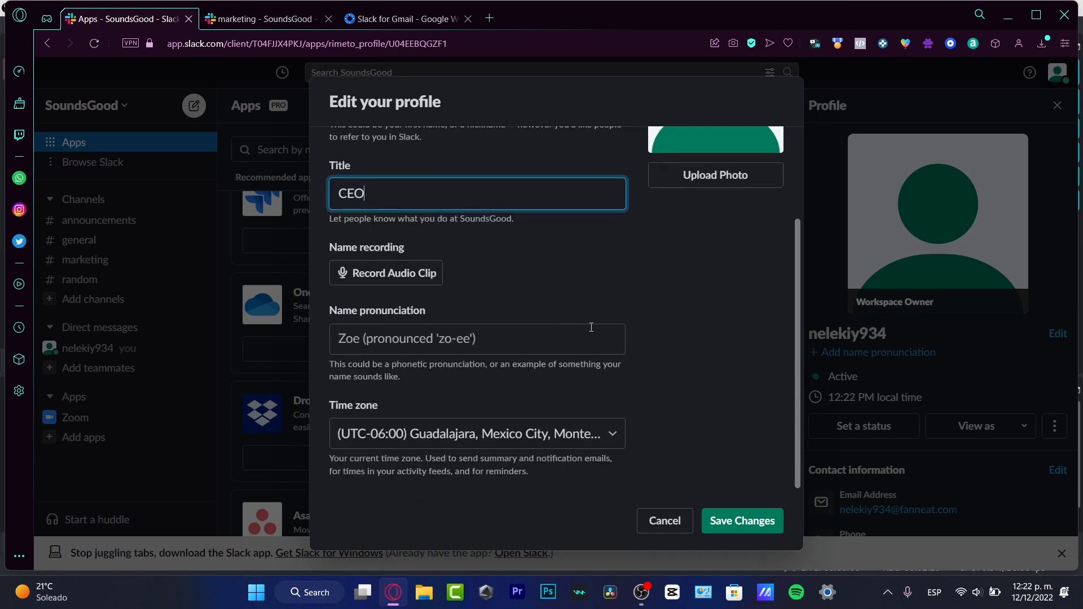
pyautogui.click(485, 342)
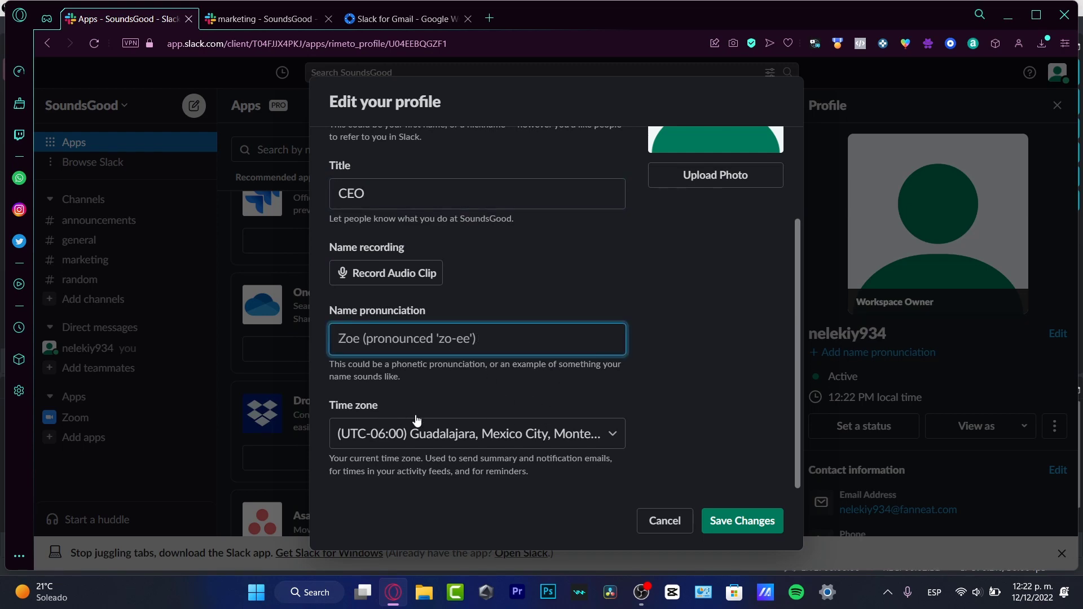
pyautogui.scroll(2, 694, 280)
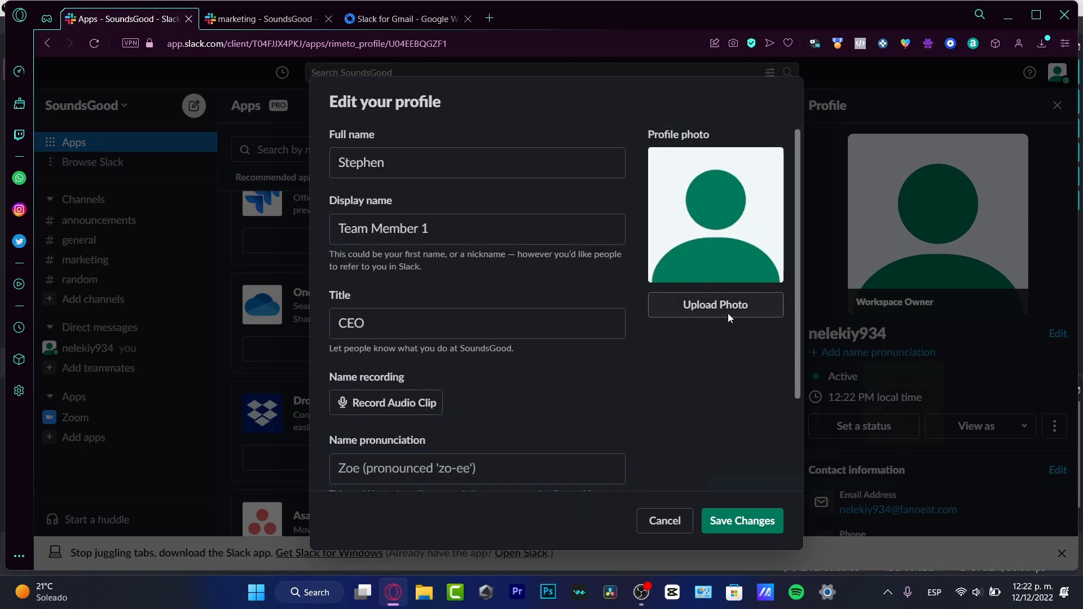
pyautogui.click(728, 312)
# Browse the recently downloaded files for a profile photo
pyautogui.click(962, 411)
pyautogui.click(964, 412)
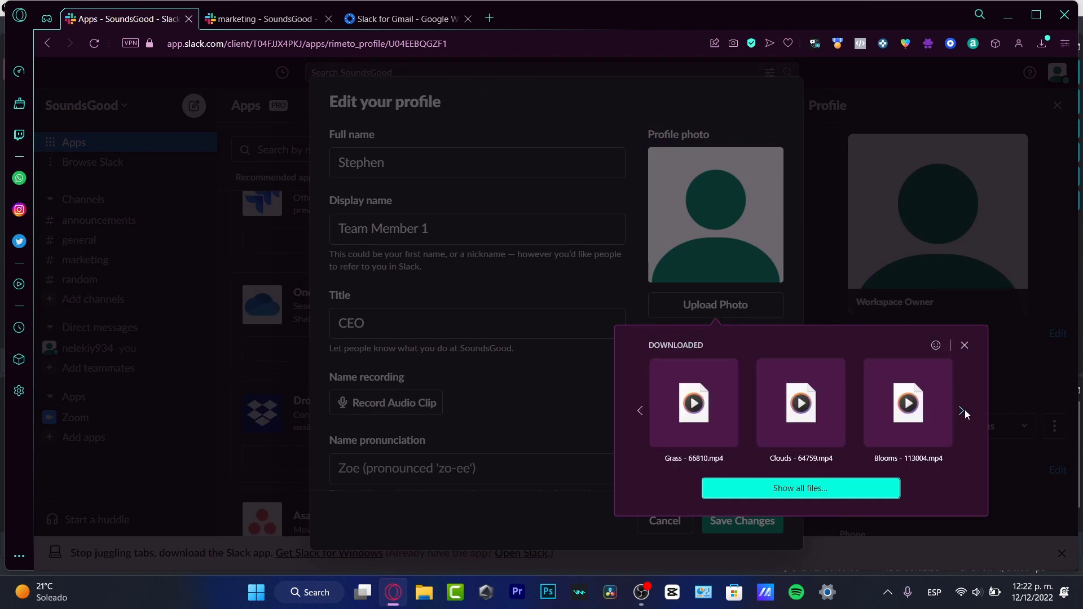
pyautogui.click(965, 411)
pyautogui.click(964, 411)
pyautogui.click(965, 411)
pyautogui.click(964, 410)
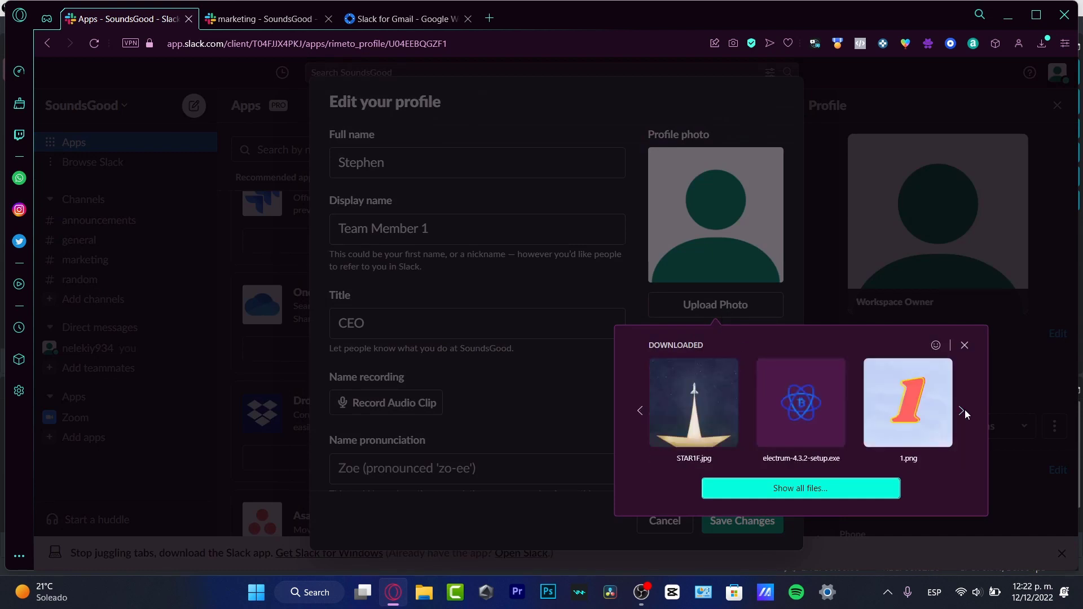
pyautogui.click(964, 410)
pyautogui.click(965, 410)
pyautogui.click(964, 409)
pyautogui.click(964, 410)
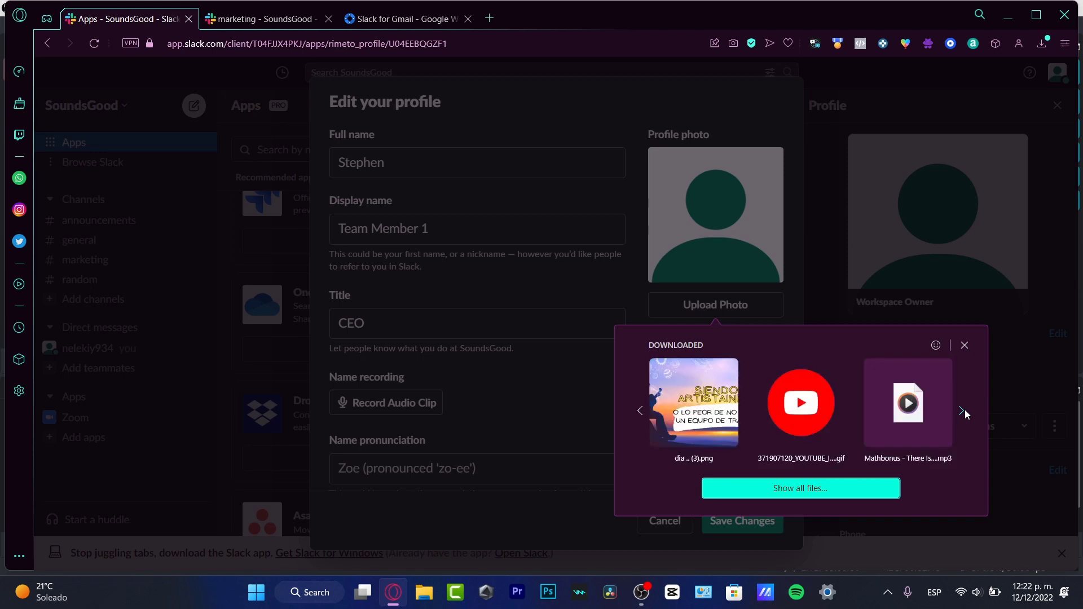
pyautogui.click(964, 410)
# Use the YouTube logo as the profile photo, save the crop and save the profile
pyautogui.click(637, 412)
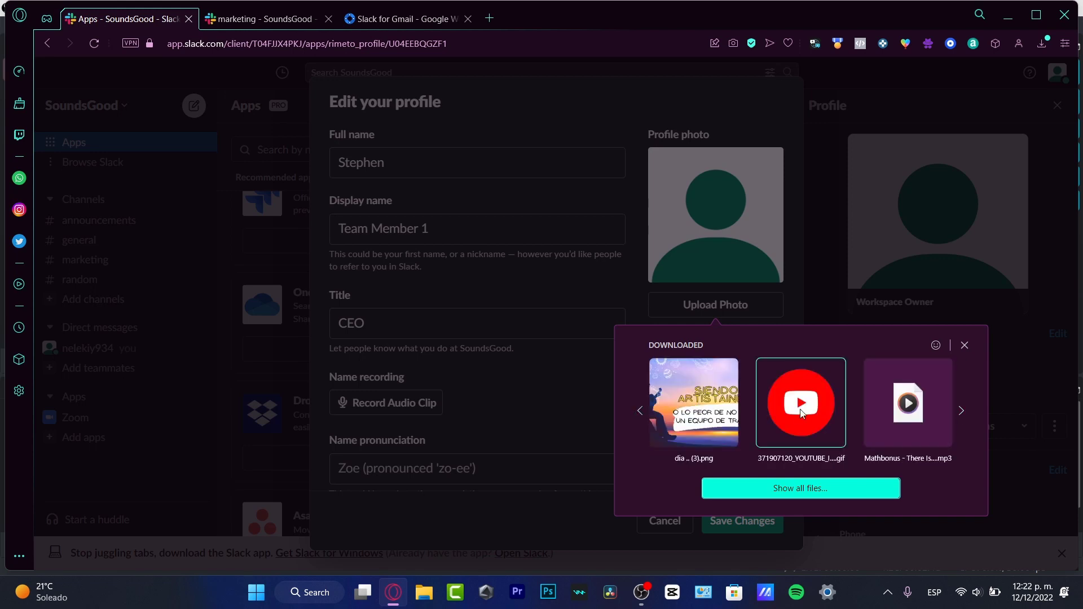
pyautogui.moveTo(807, 403); pyautogui.dragTo(802, 384)
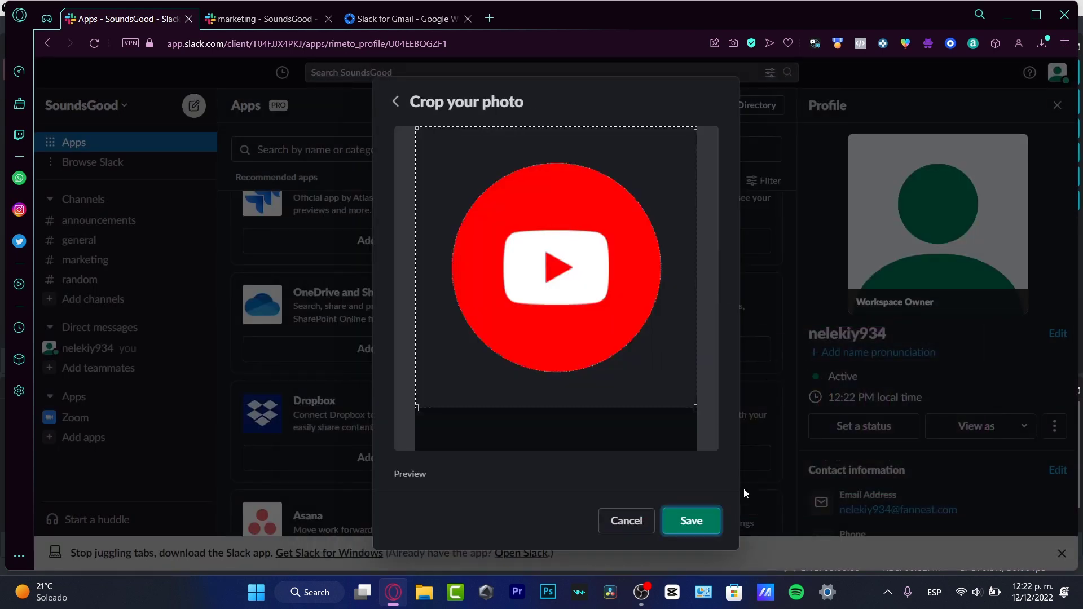
pyautogui.click(699, 519)
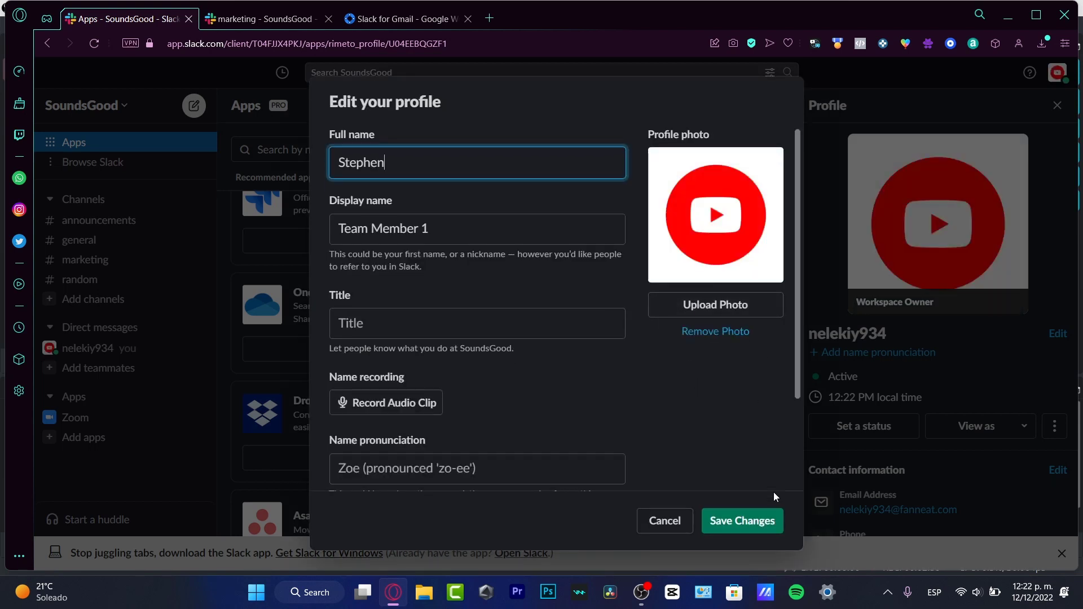
pyautogui.click(750, 523)
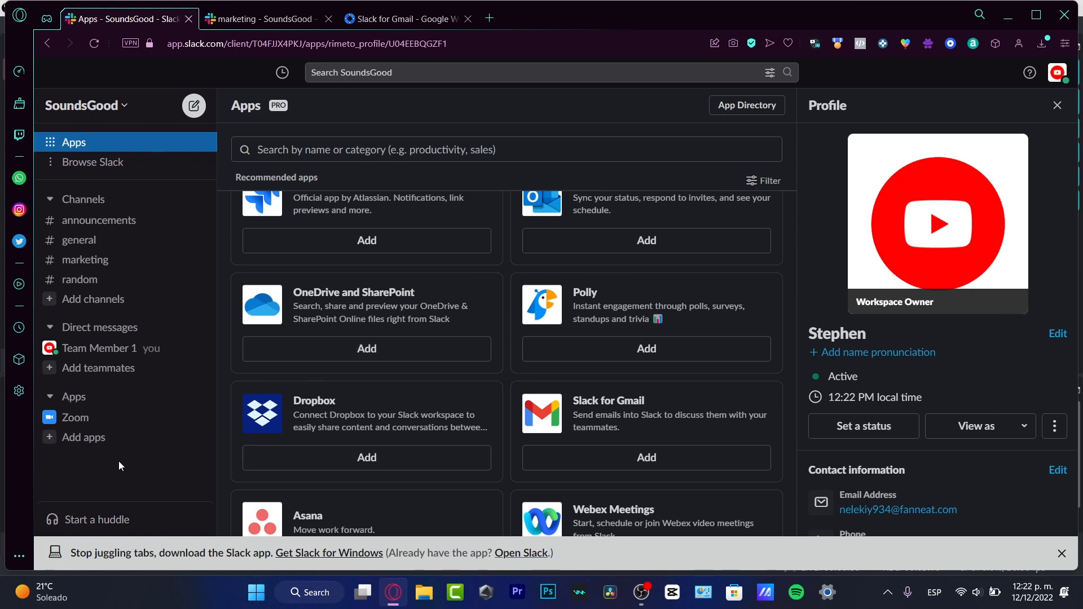
# Leave the #random and #marketing channels
pyautogui.click(114, 163)
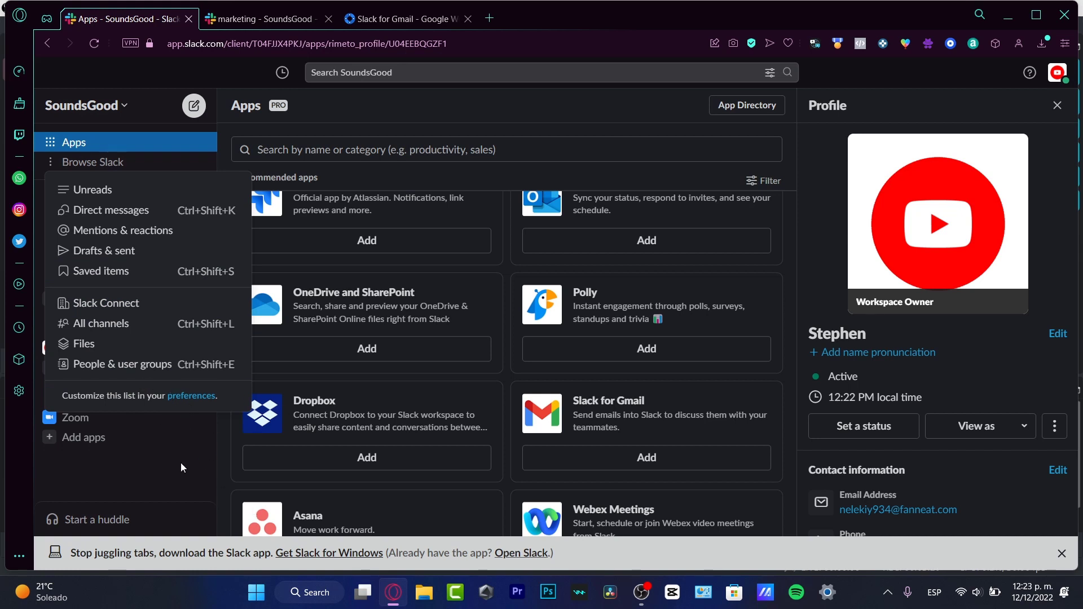
pyautogui.press('Escape')
pyautogui.click(110, 107)
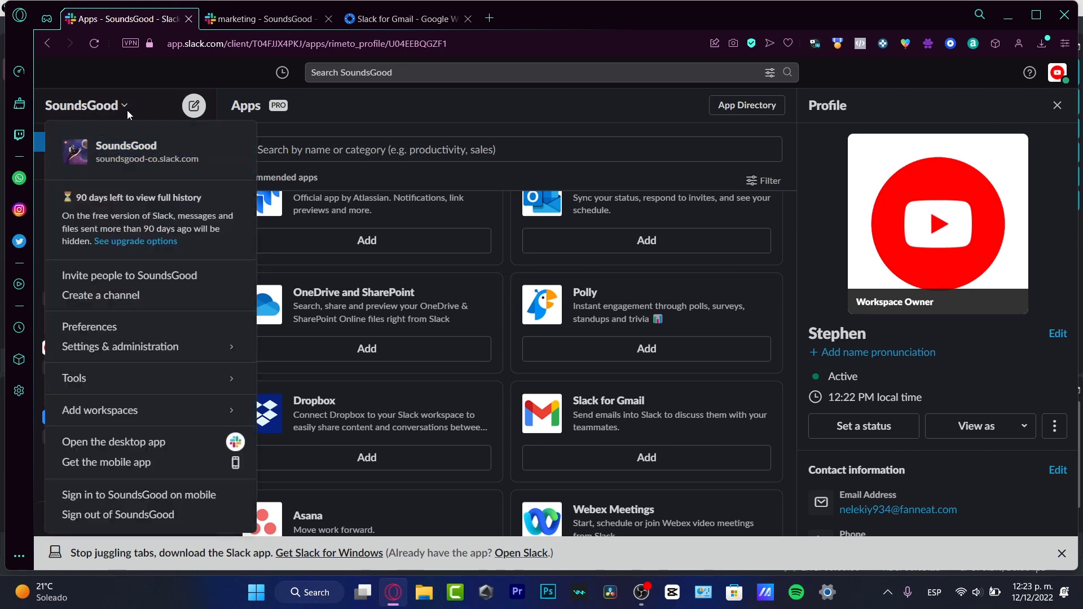
pyautogui.click(124, 108)
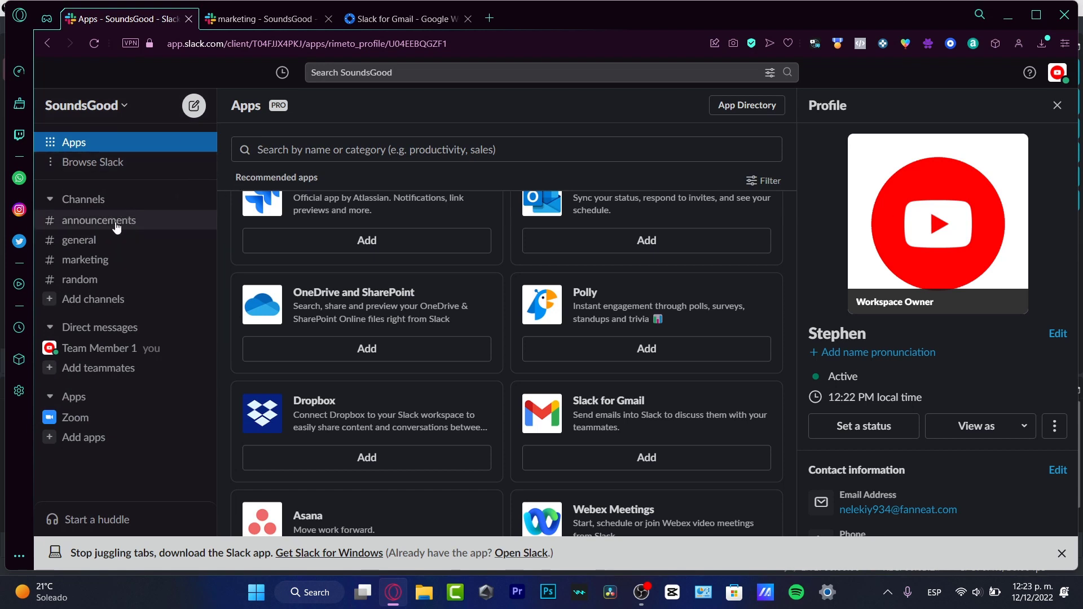
pyautogui.click(108, 285)
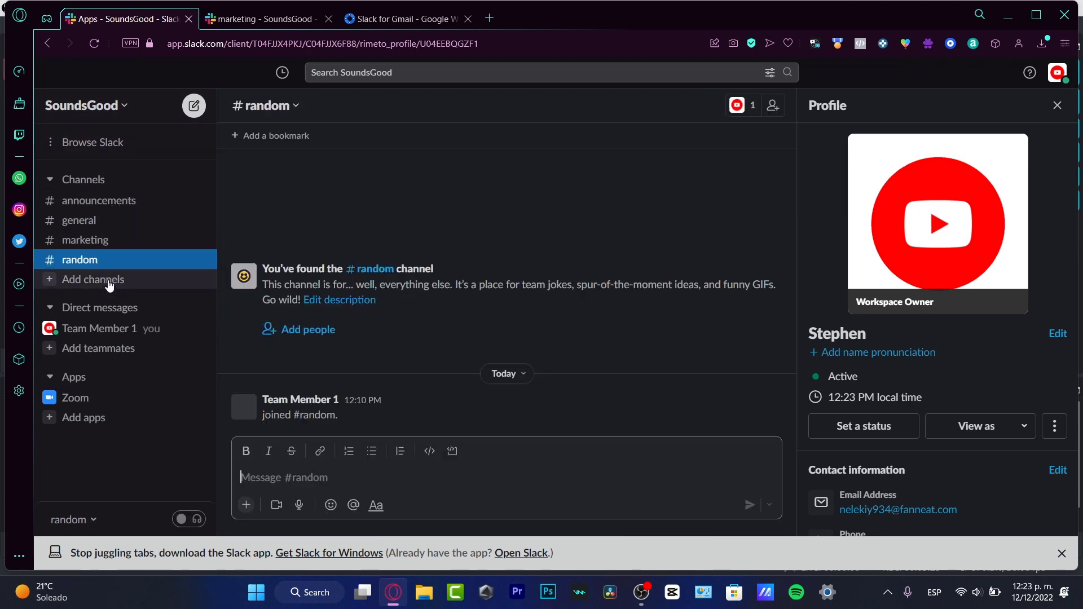
pyautogui.click(296, 110)
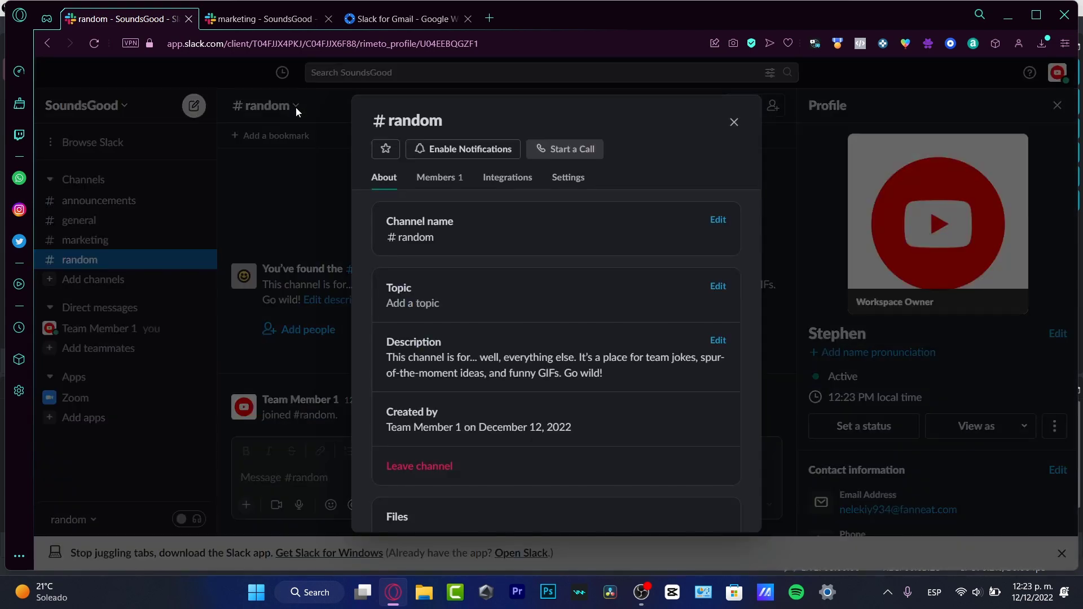
pyautogui.scroll(-3, 497, 293)
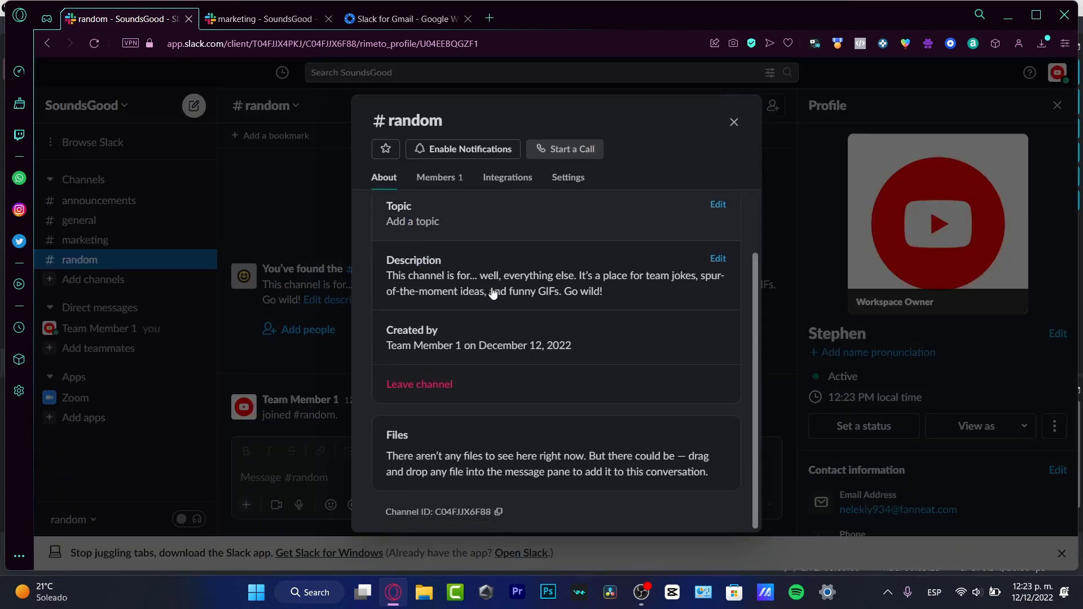
pyautogui.click(436, 389)
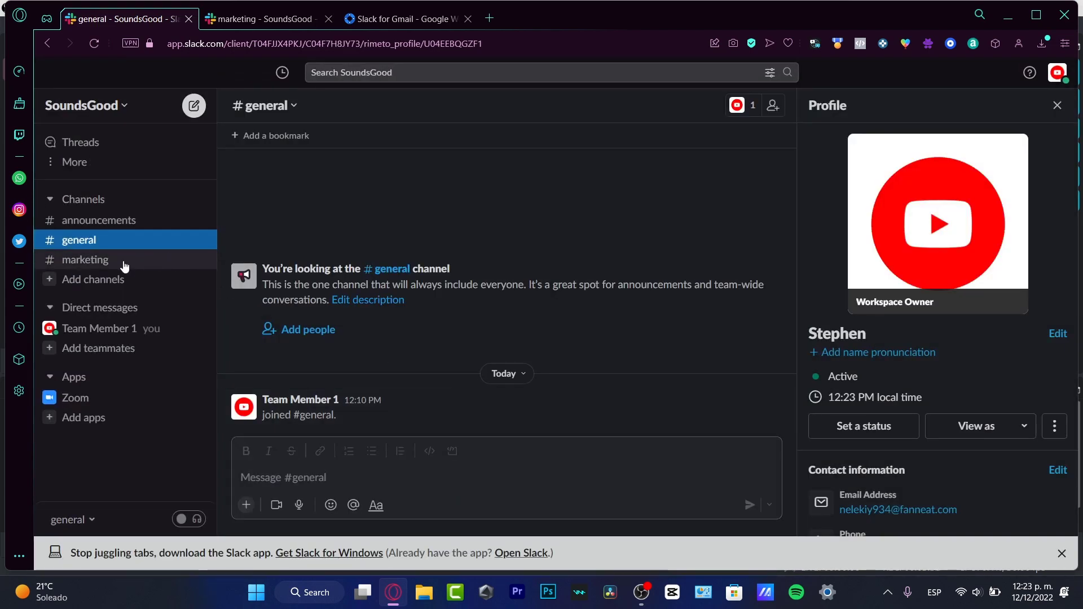
pyautogui.click(124, 264)
pyautogui.click(292, 111)
pyautogui.click(499, 464)
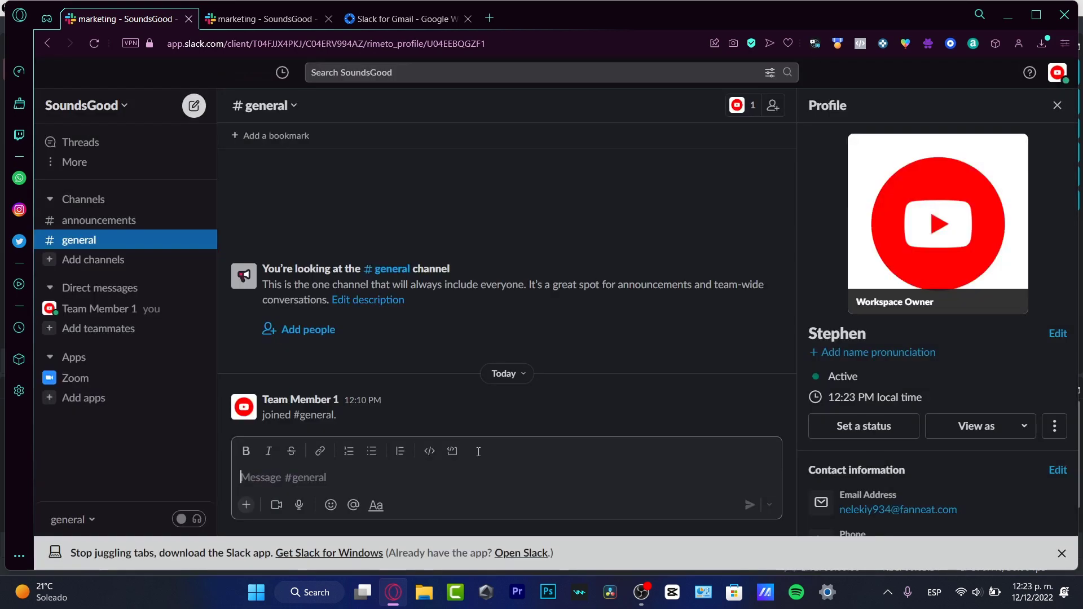
# Leave the #announcements channel, leaving only #general
pyautogui.click(269, 107)
pyautogui.scroll(-1, 468, 451)
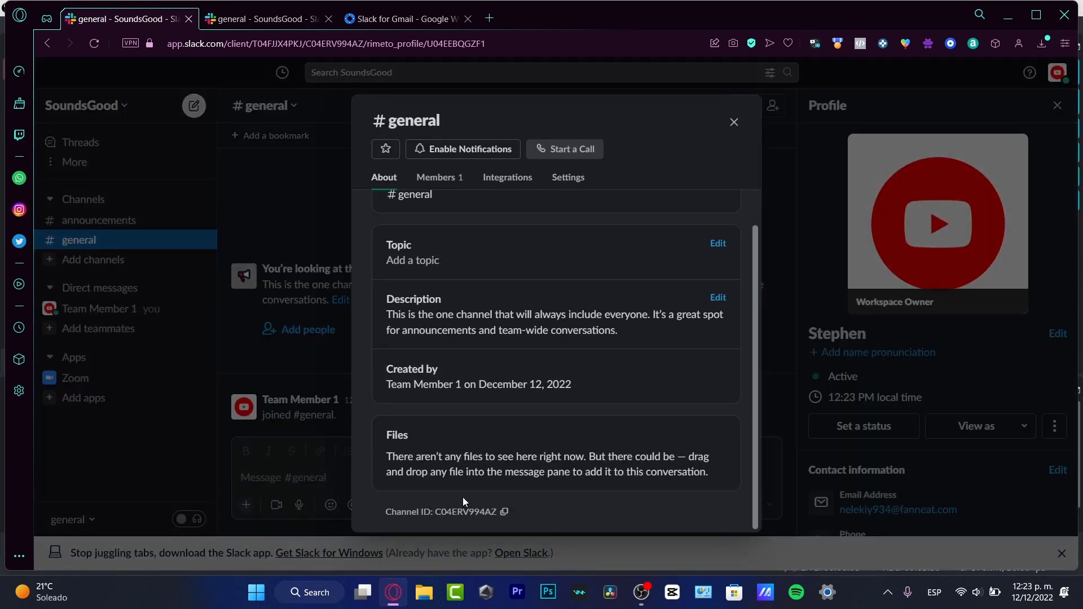
pyautogui.scroll(1, 462, 249)
pyautogui.click(279, 211)
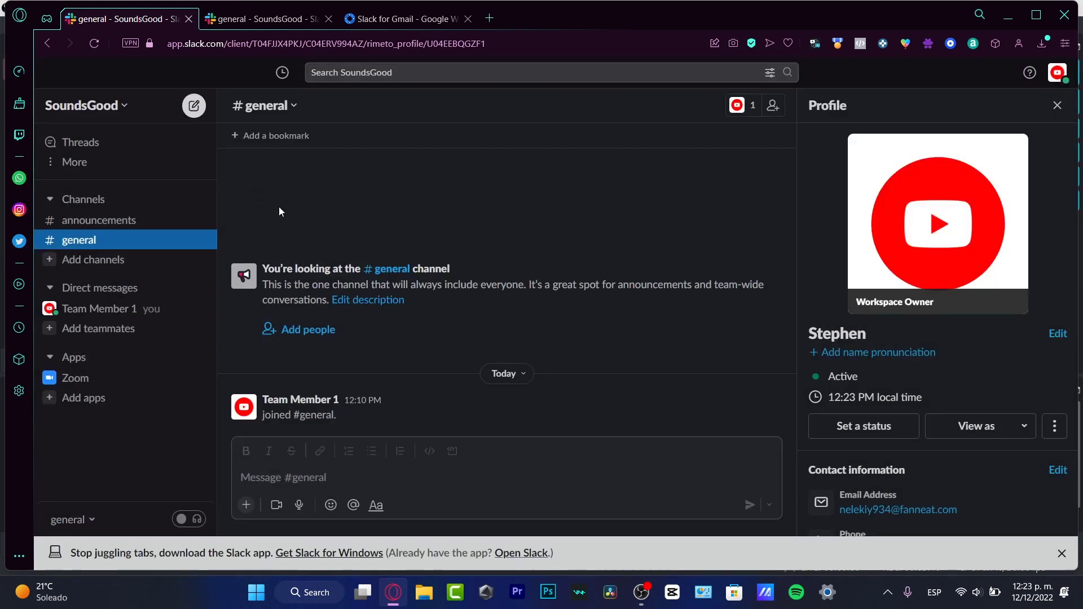
pyautogui.click(125, 222)
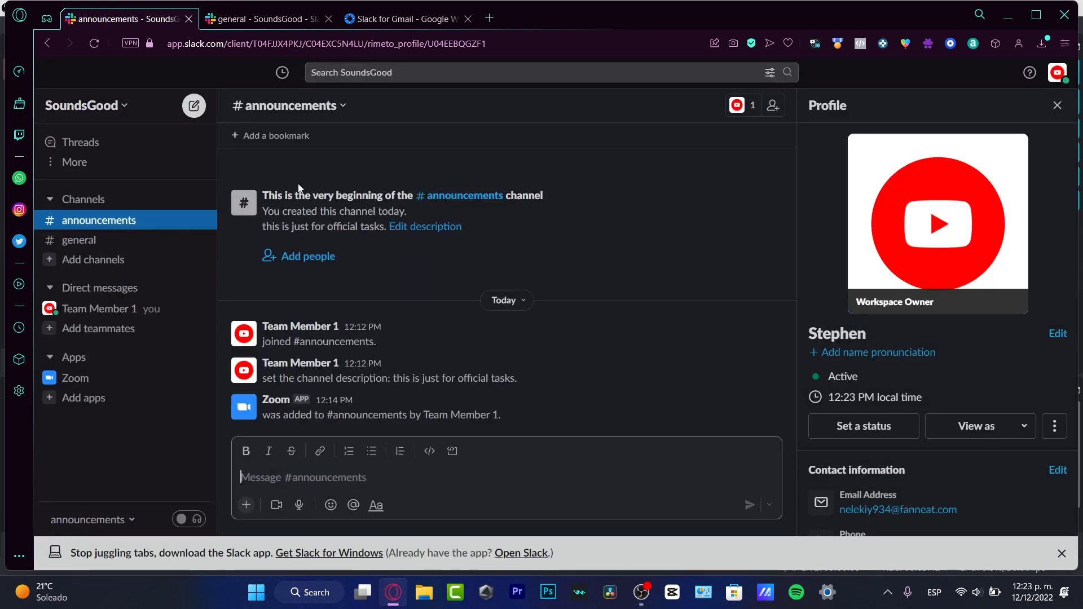
pyautogui.click(313, 115)
pyautogui.click(478, 449)
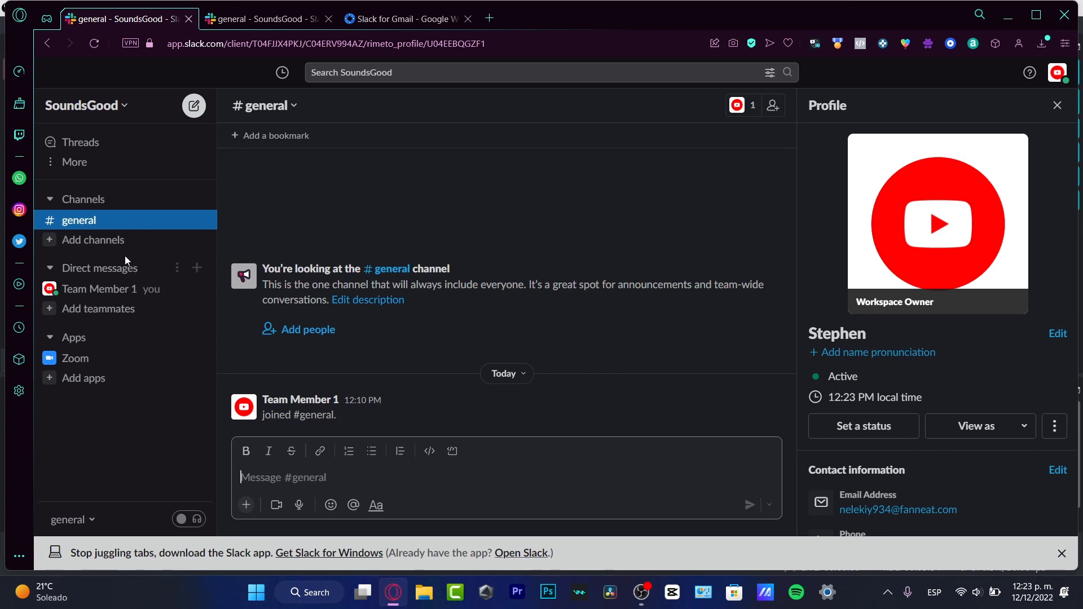
# Create a help- channel described 'only for support with the app or the docs', skipping adding people
pyautogui.click(96, 239)
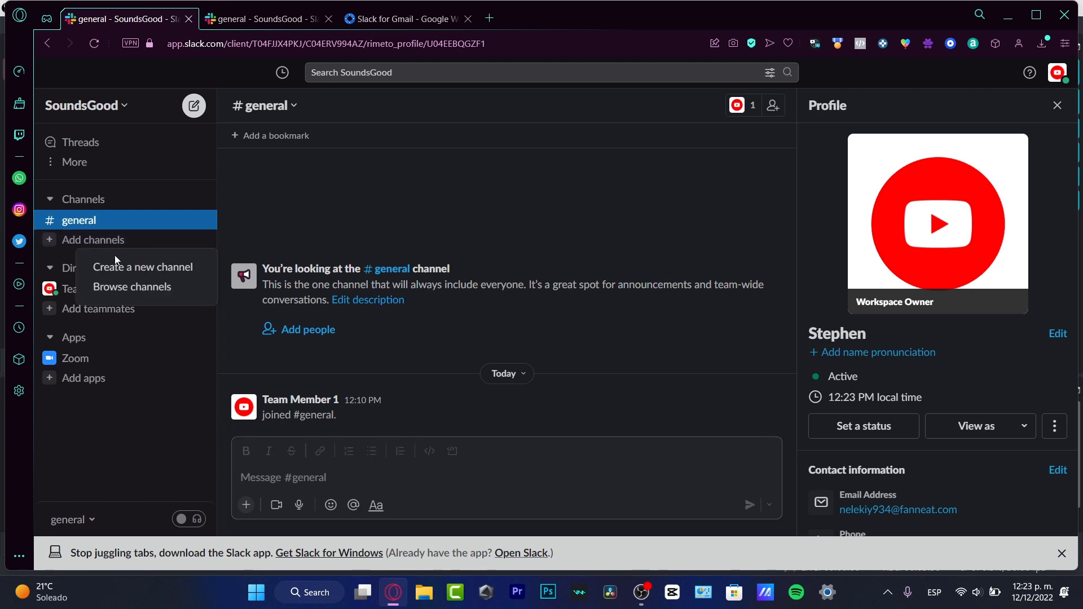
pyautogui.click(135, 267)
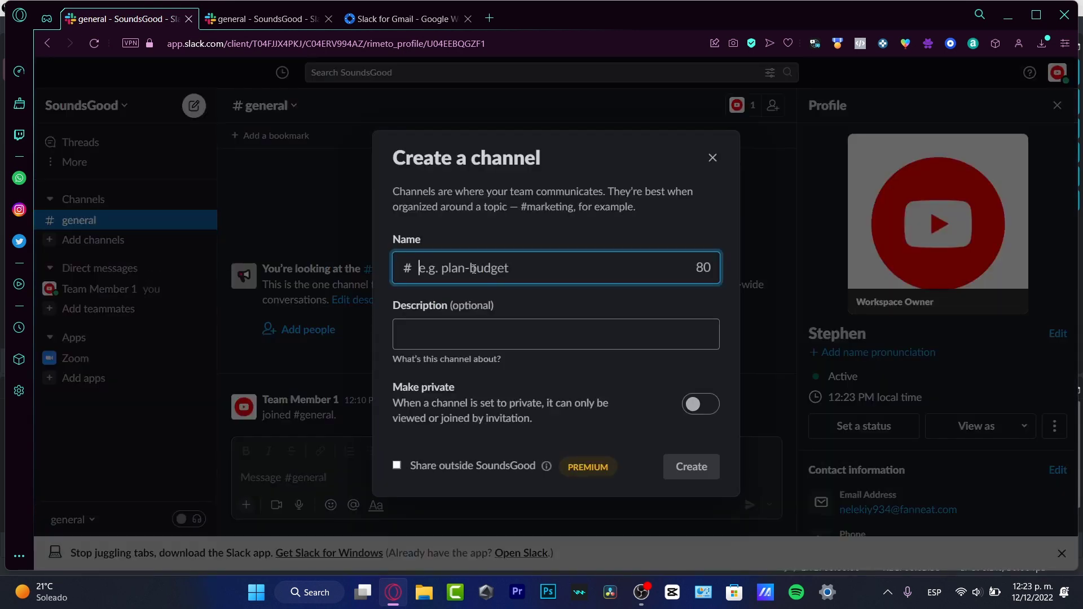
pyautogui.click(474, 268)
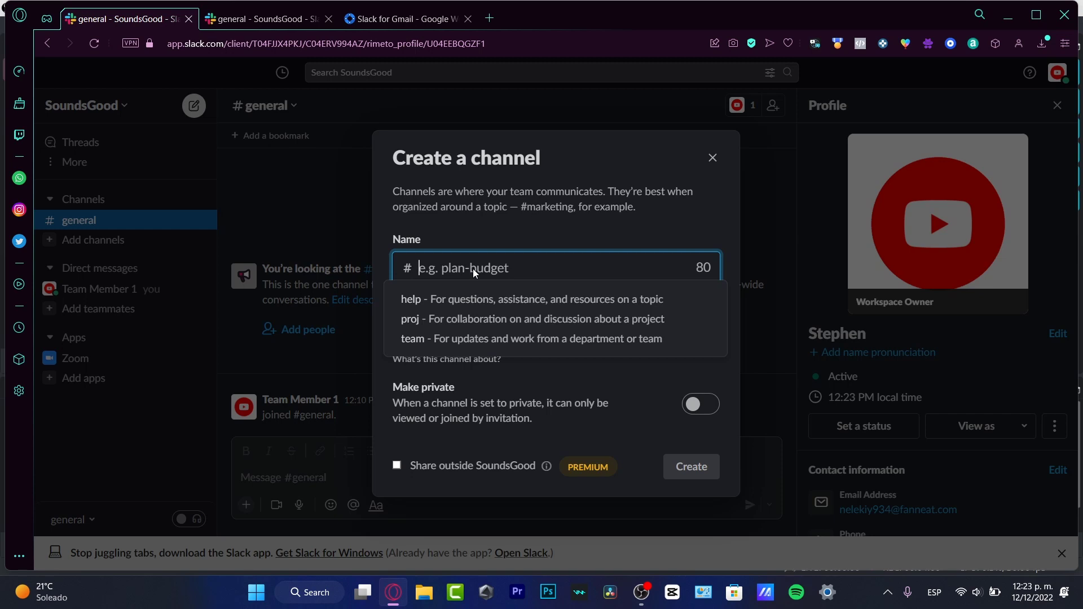
pyautogui.click(519, 297)
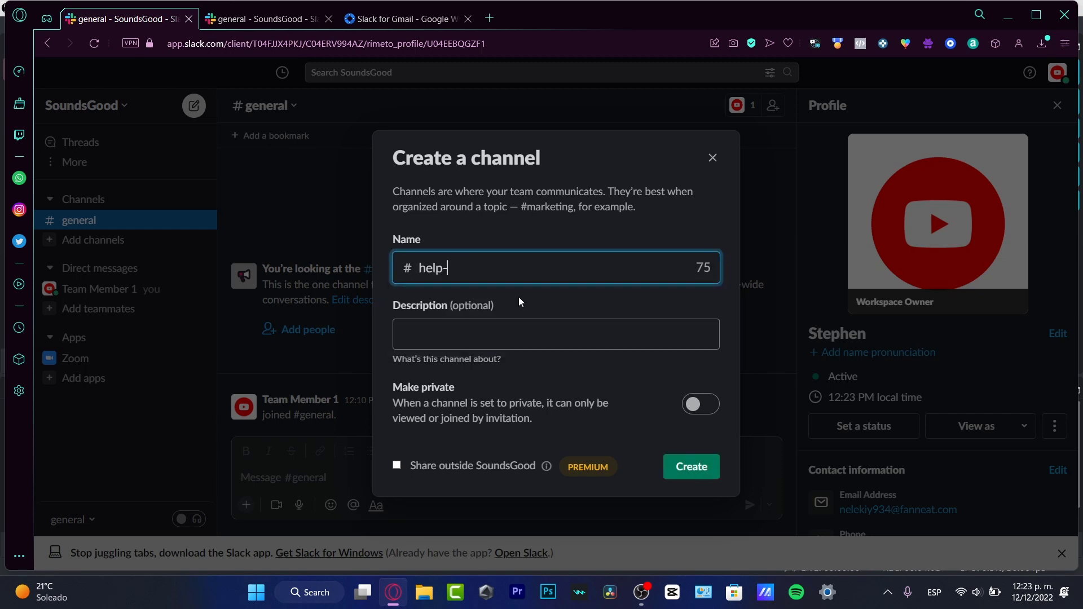
pyautogui.click(557, 344)
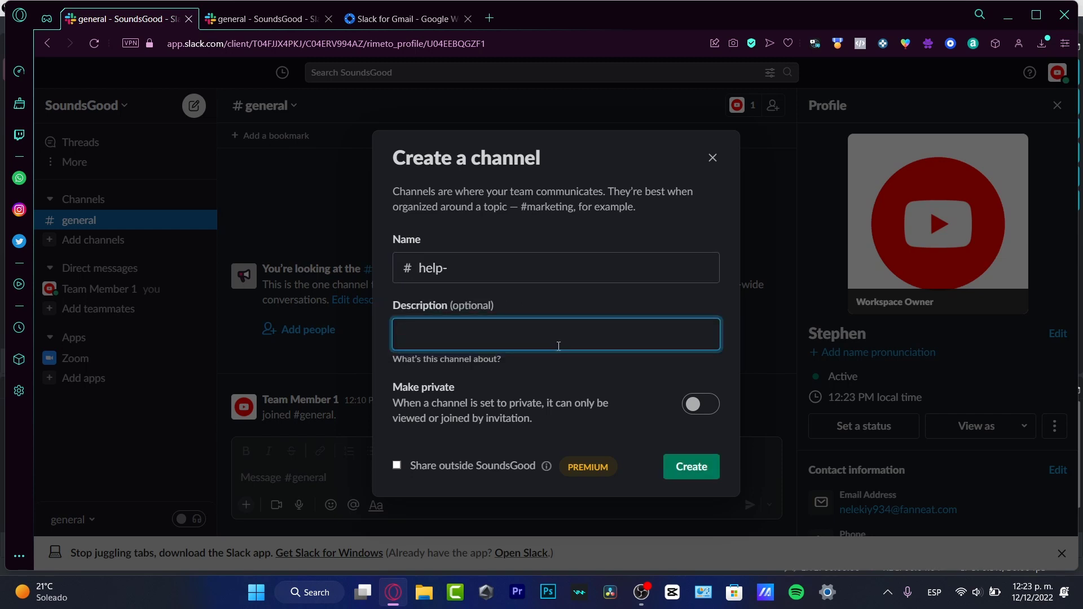
pyautogui.write('only for support with the app')
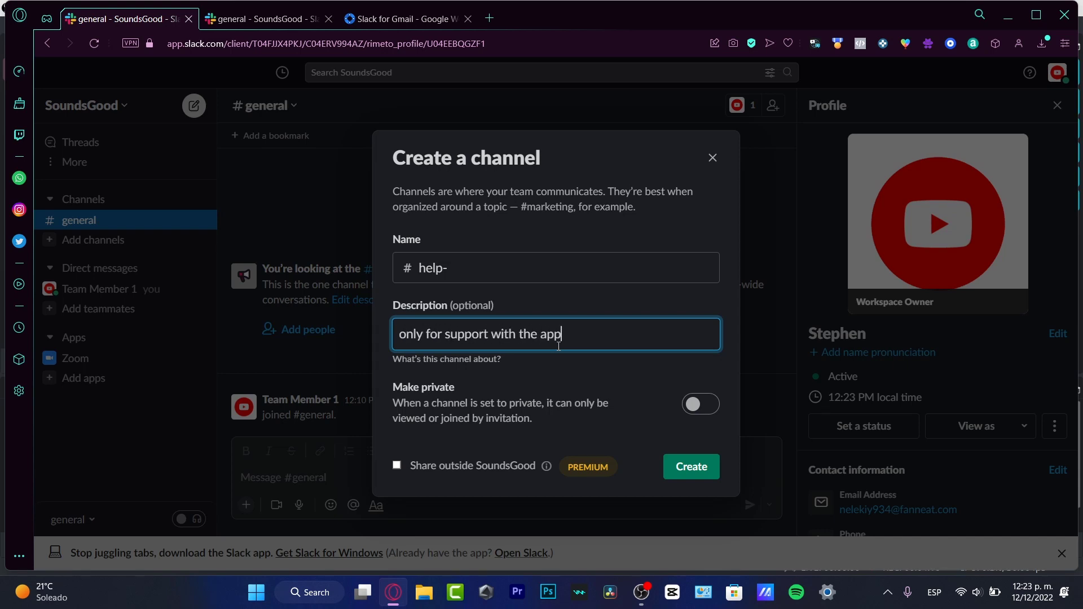
pyautogui.write(' or the docs')
pyautogui.click(707, 478)
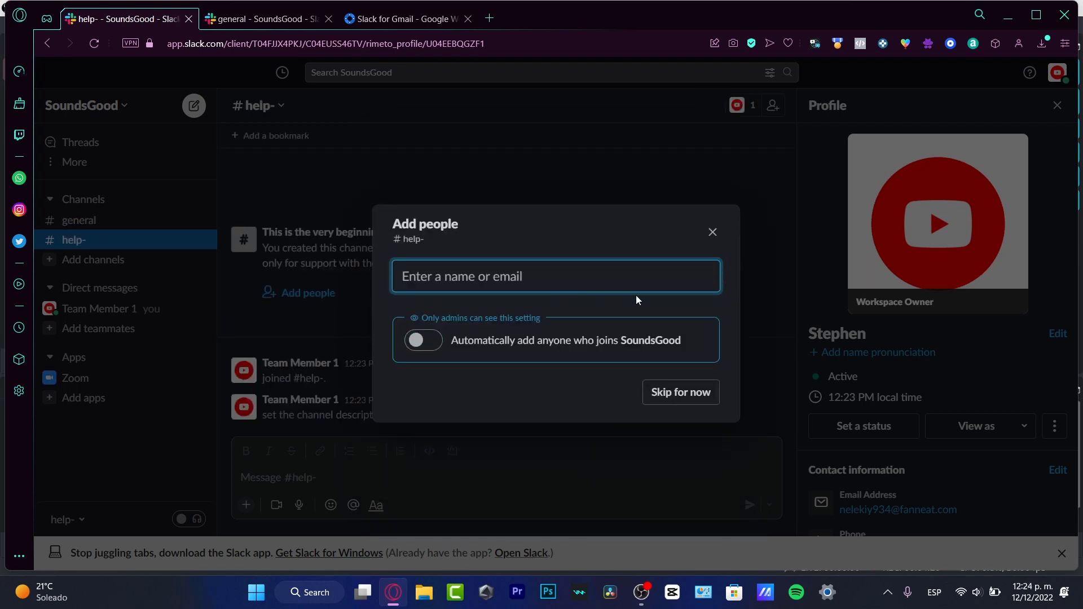
pyautogui.click(688, 393)
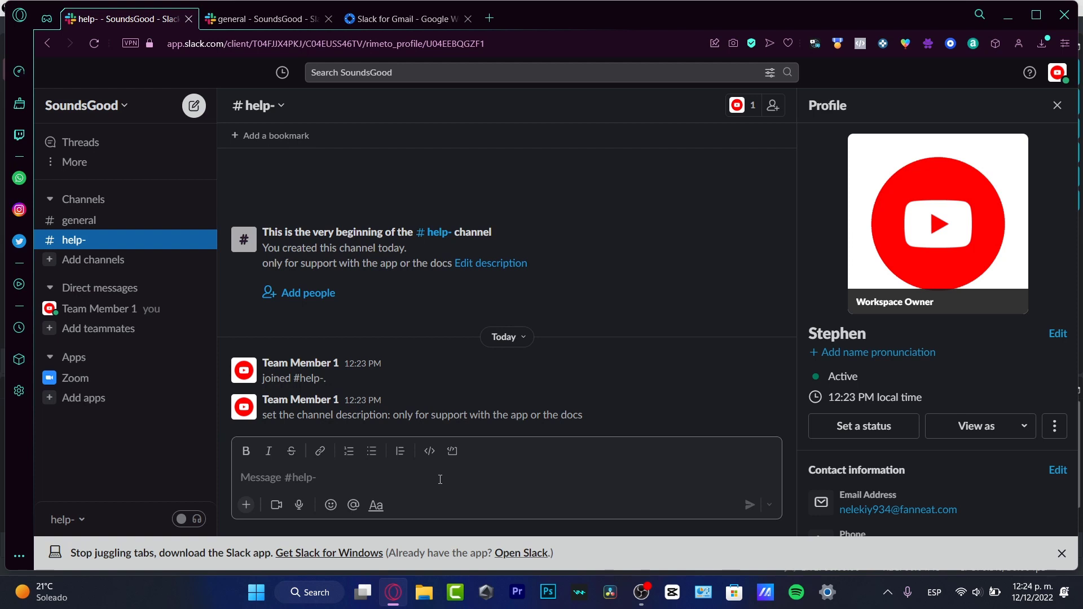
# Post 'I have an issue I need help' in #help-
pyautogui.write('I have an issue I need help')
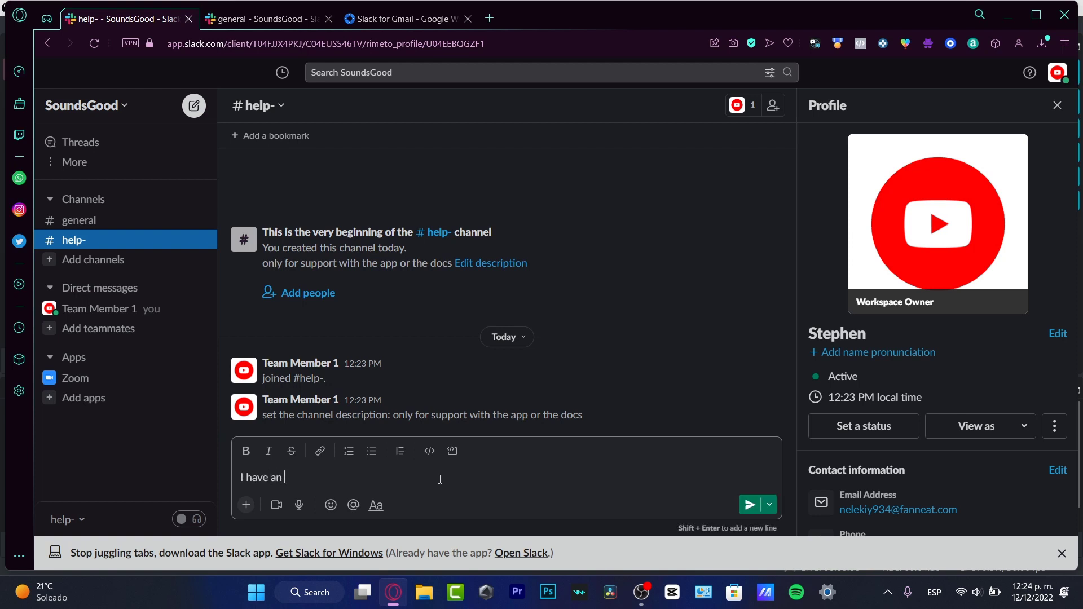
pyautogui.press('Return')
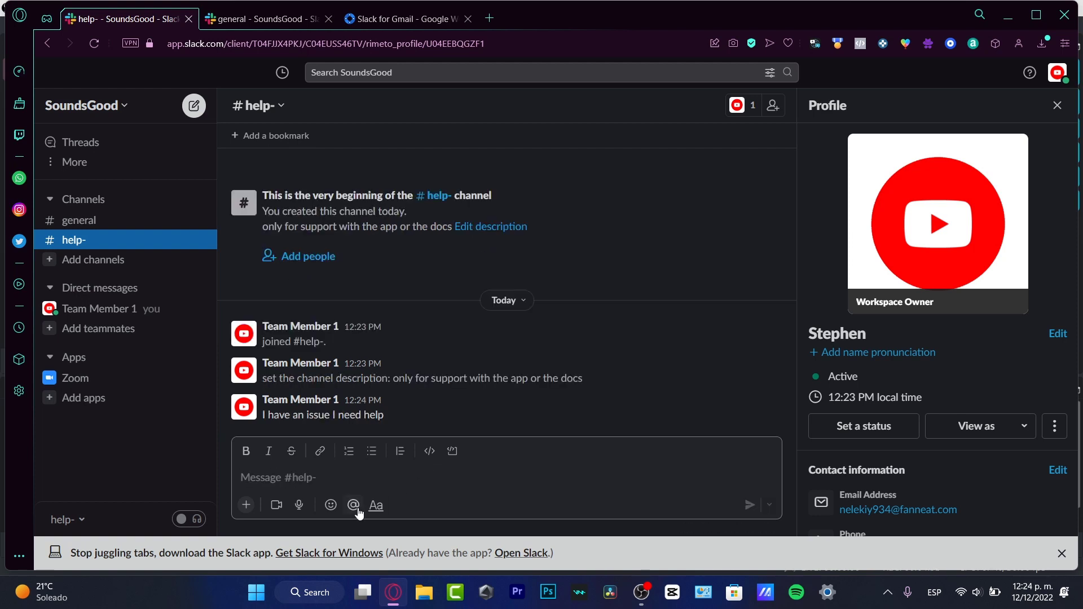
pyautogui.click(353, 505)
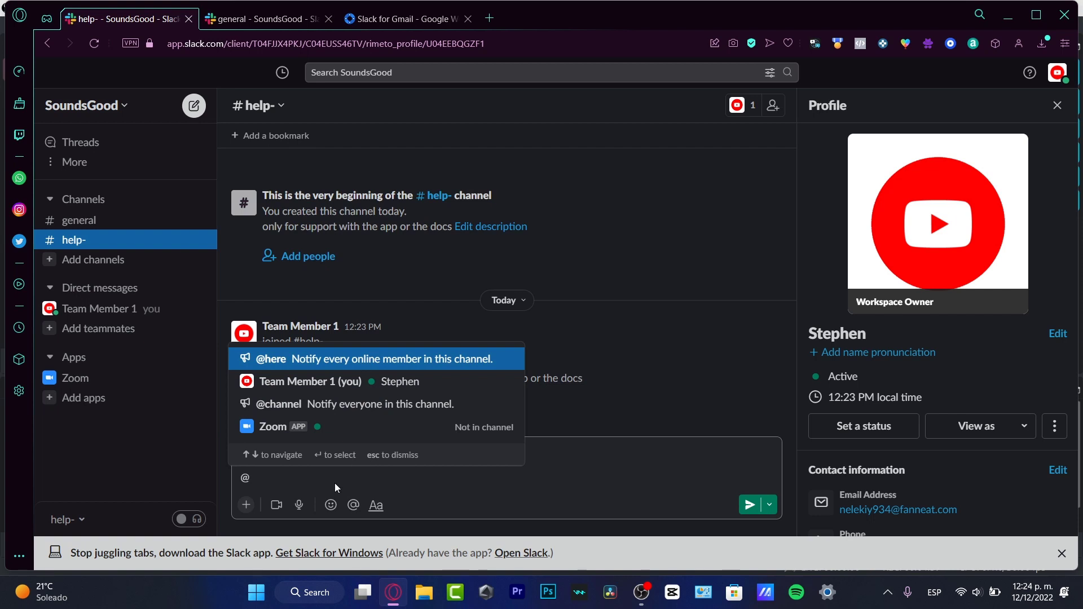
pyautogui.press('Escape')
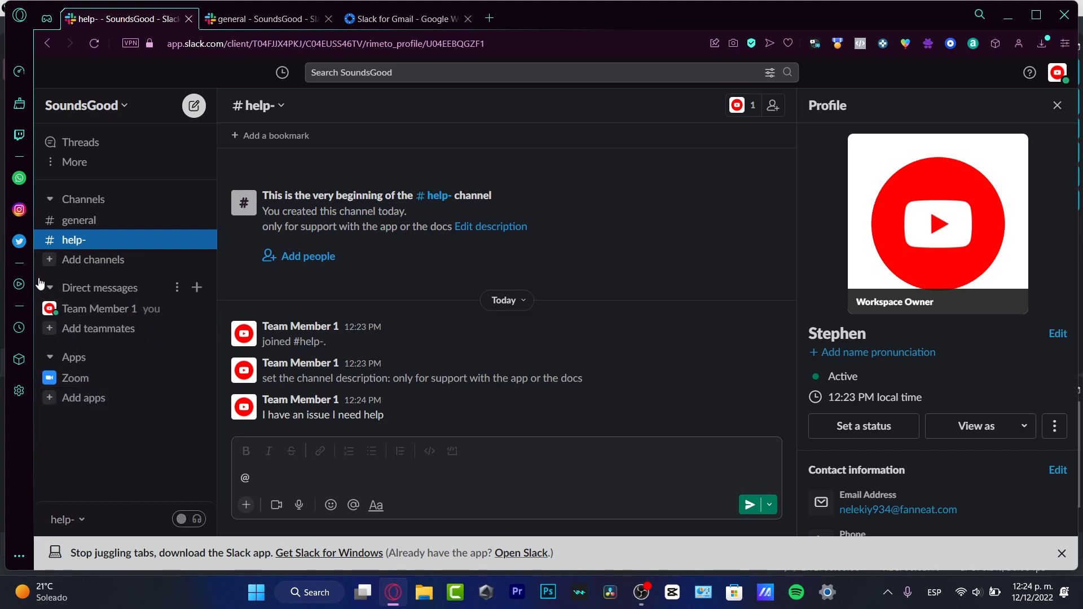
# Invite one person to SoundsGood by their e-mail address, switching to the Spanish (Mexico) keyboard layout
pyautogui.click(131, 337)
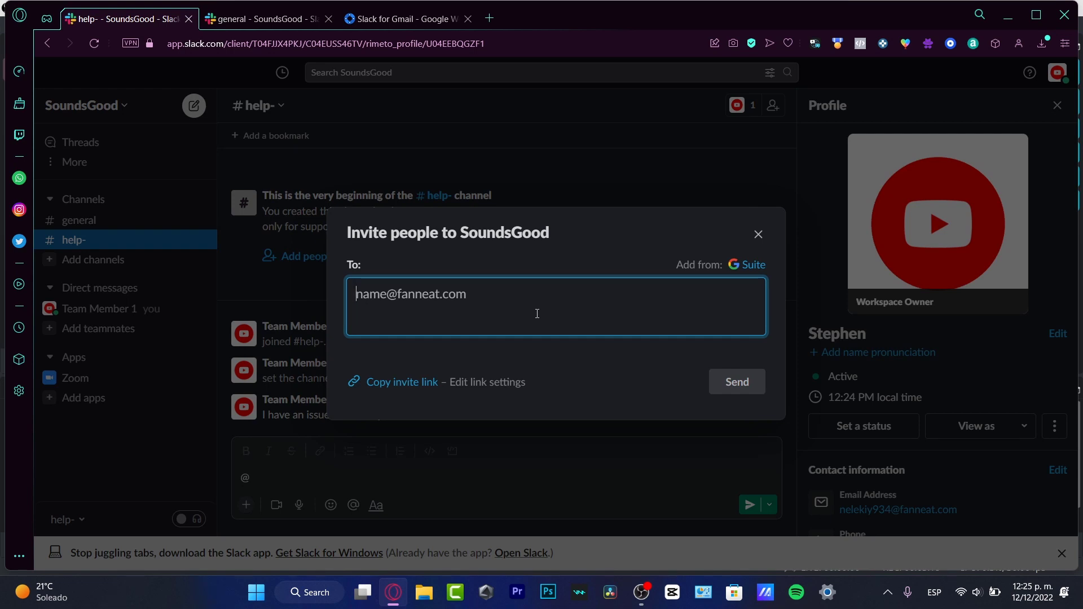
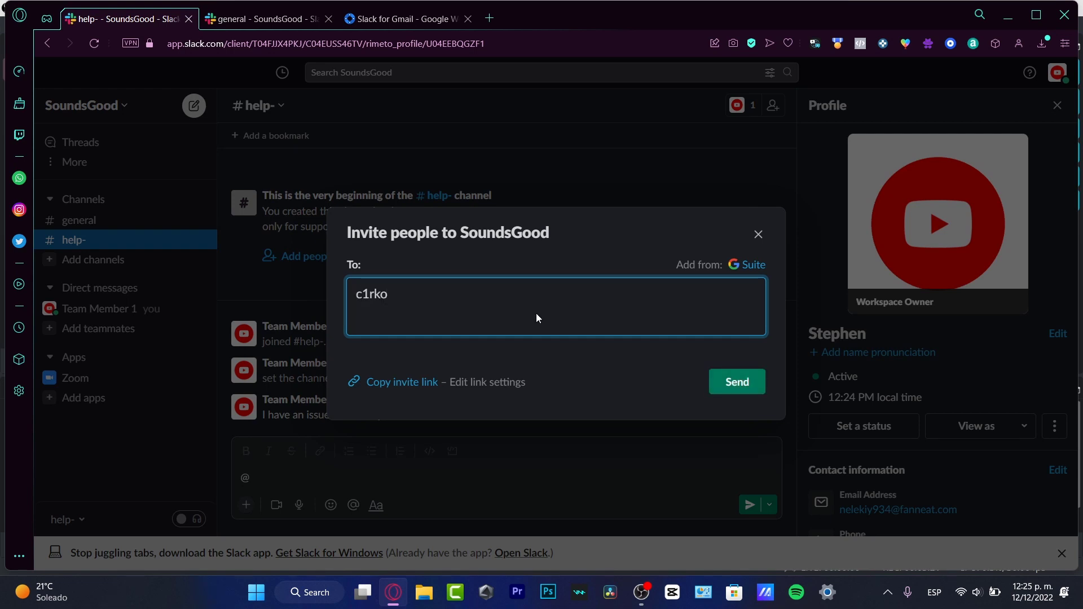
pyautogui.hotkey('alt', 'shift')
pyautogui.press('BackSpace')
pyautogui.press('BackSpace')
pyautogui.press('Return')
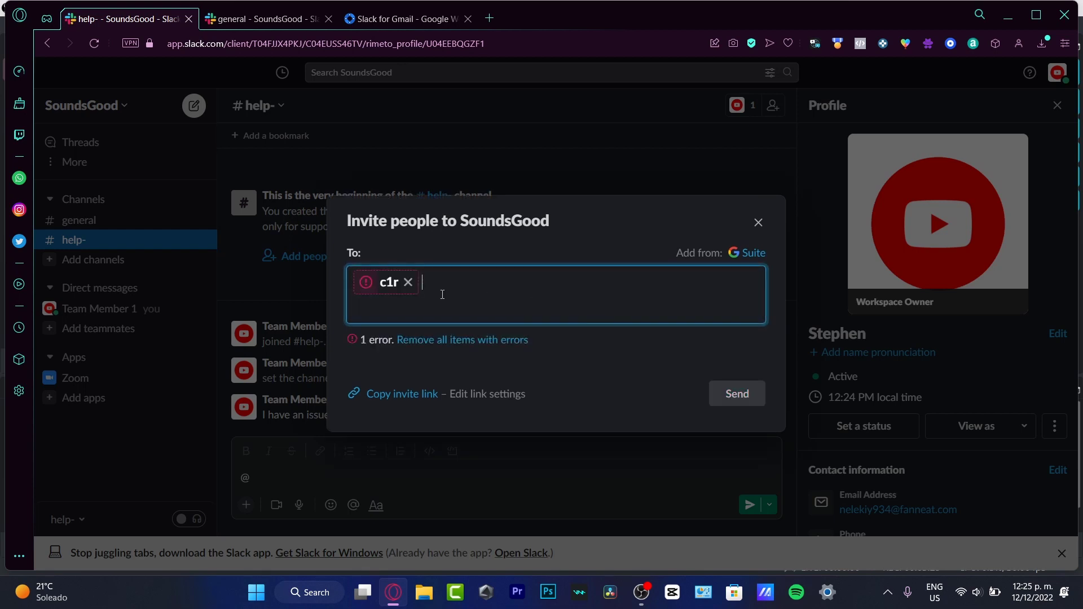
pyautogui.press('BackSpace')
pyautogui.click(935, 592)
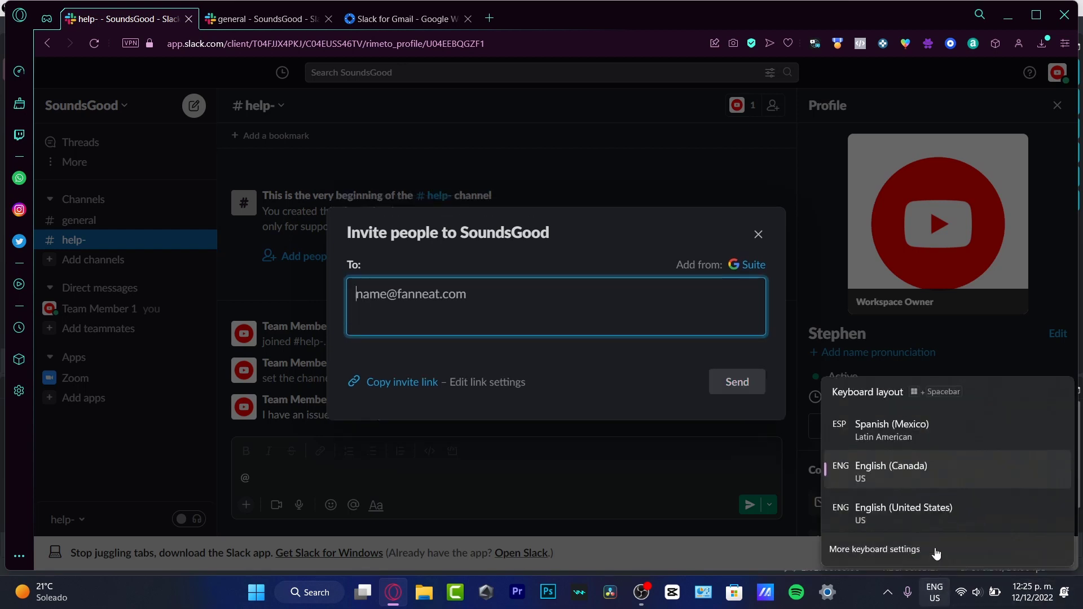
pyautogui.click(912, 447)
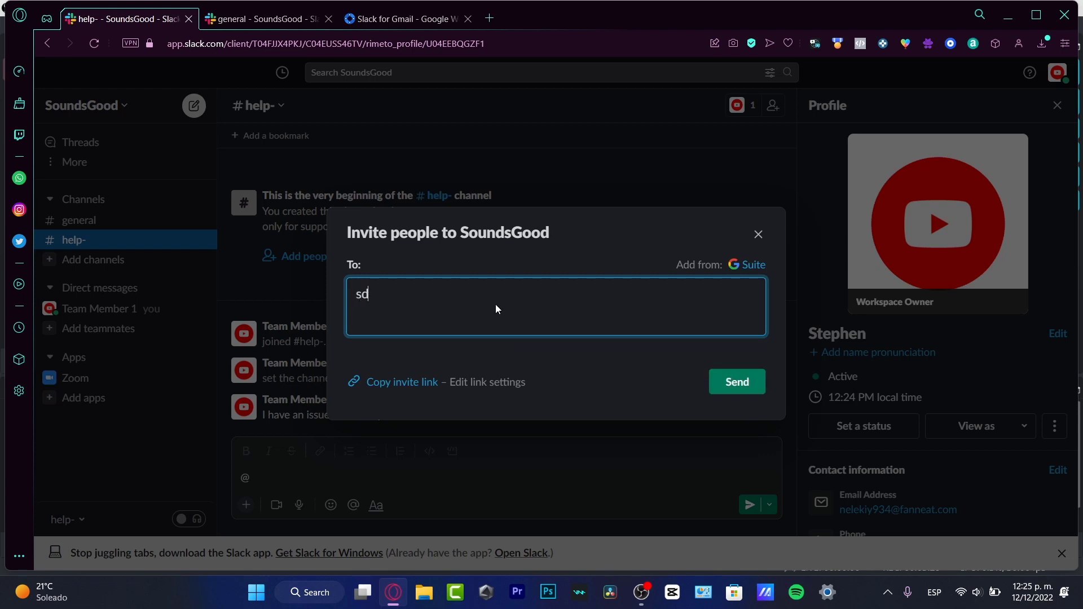
pyautogui.press('Return')
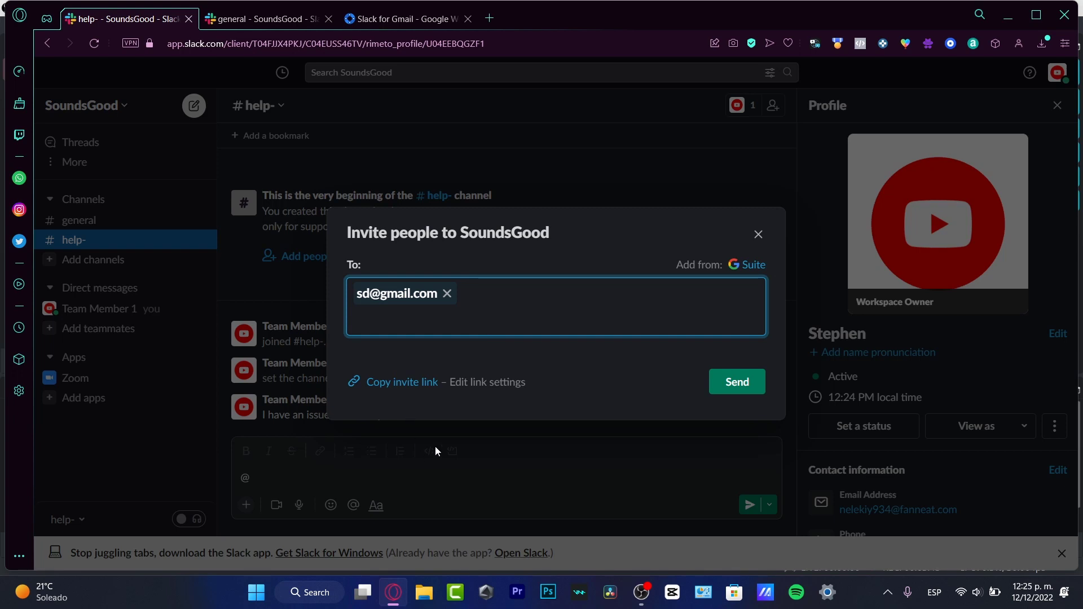
pyautogui.click(758, 235)
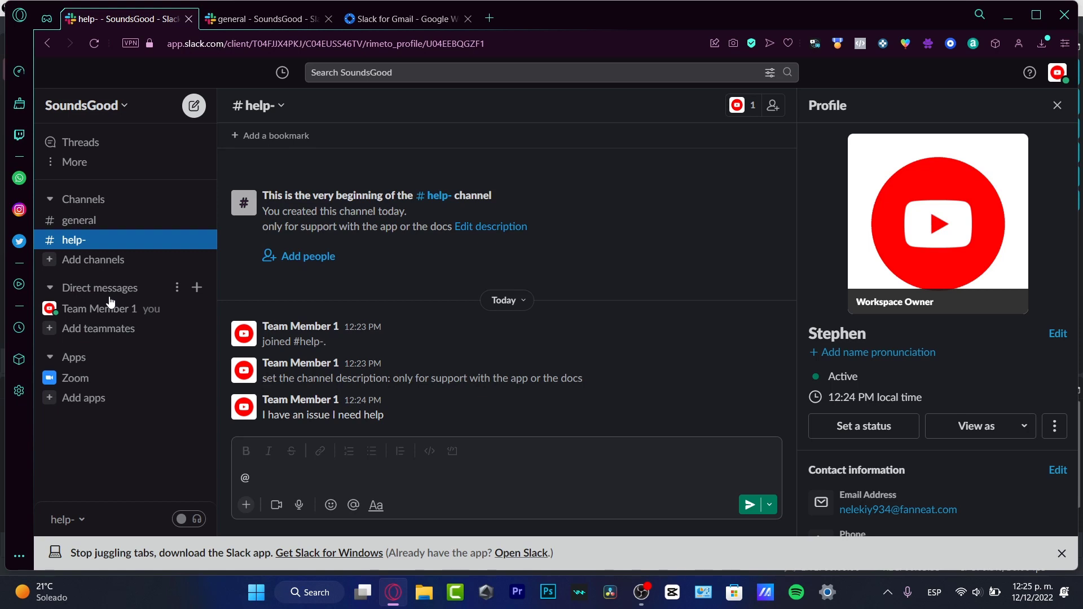
# Open the Apps page and search the workspace apps for 'gmail', then 'drive'
pyautogui.click(84, 360)
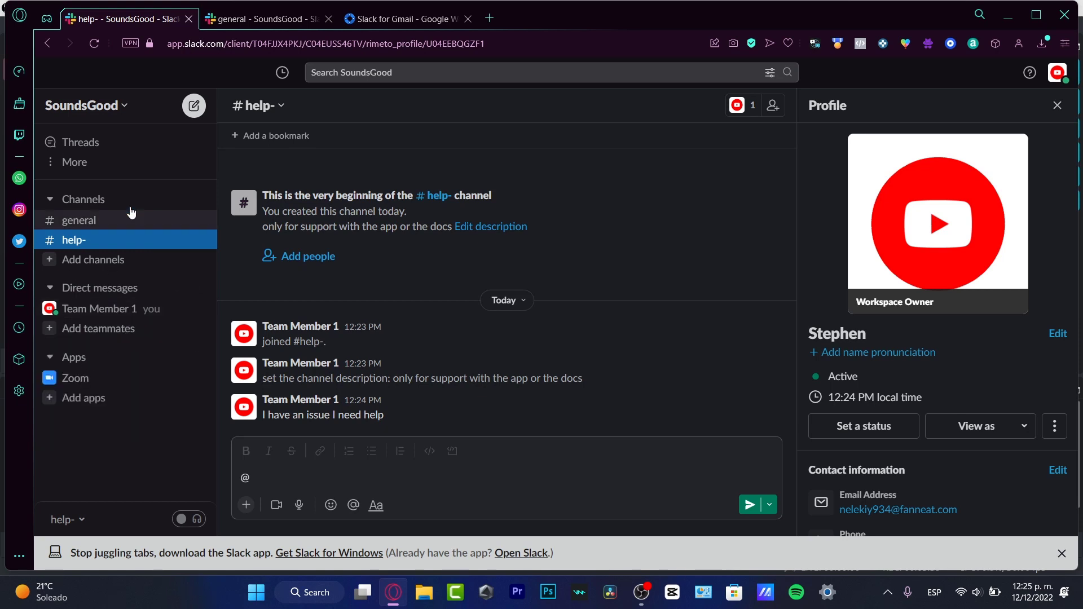
pyautogui.click(83, 400)
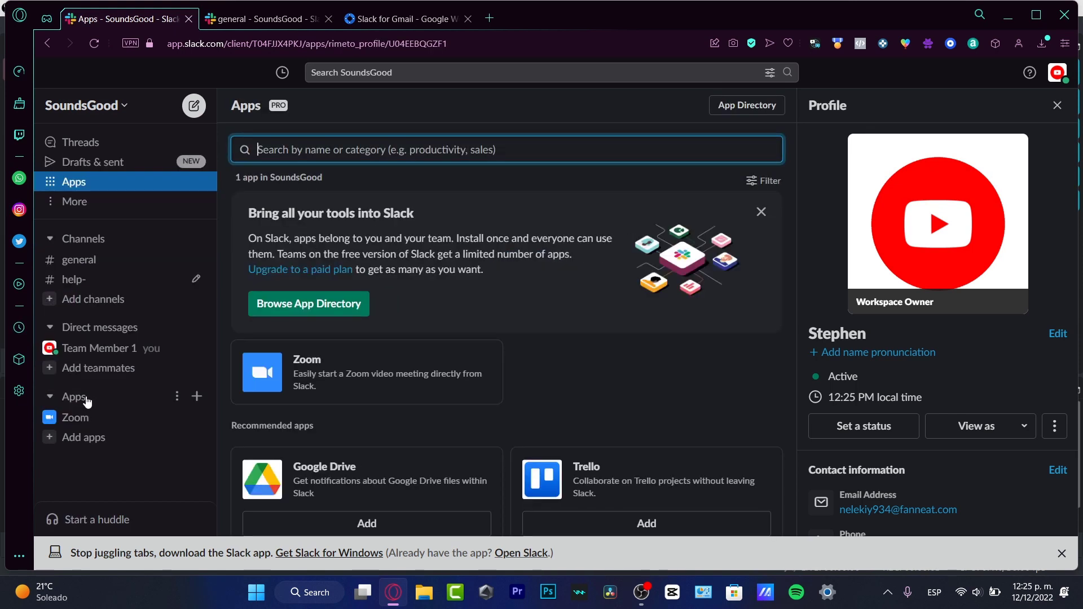
pyautogui.click(759, 213)
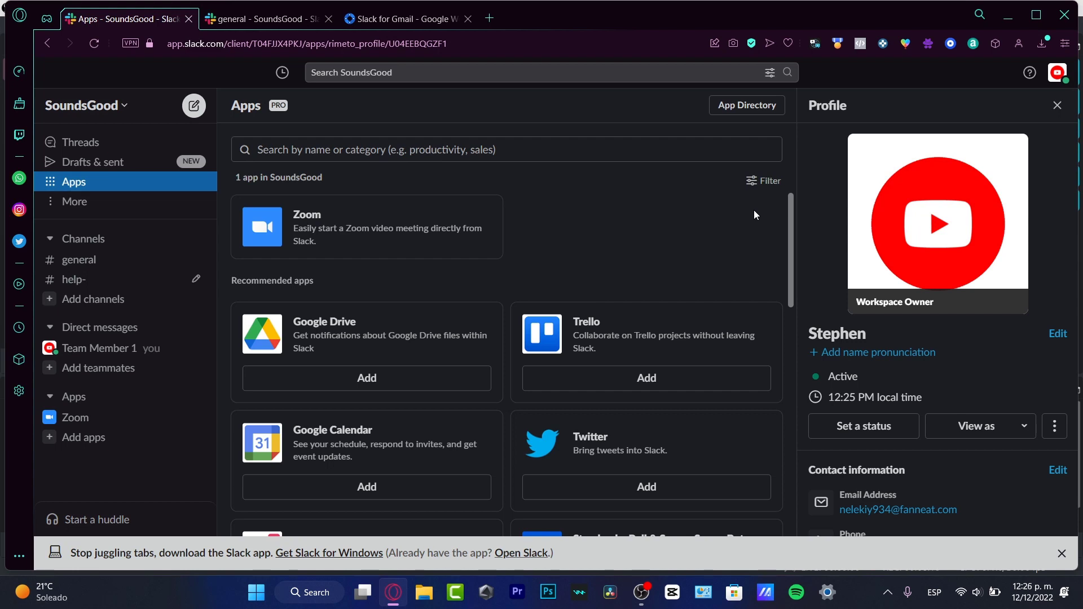
pyautogui.click(404, 144)
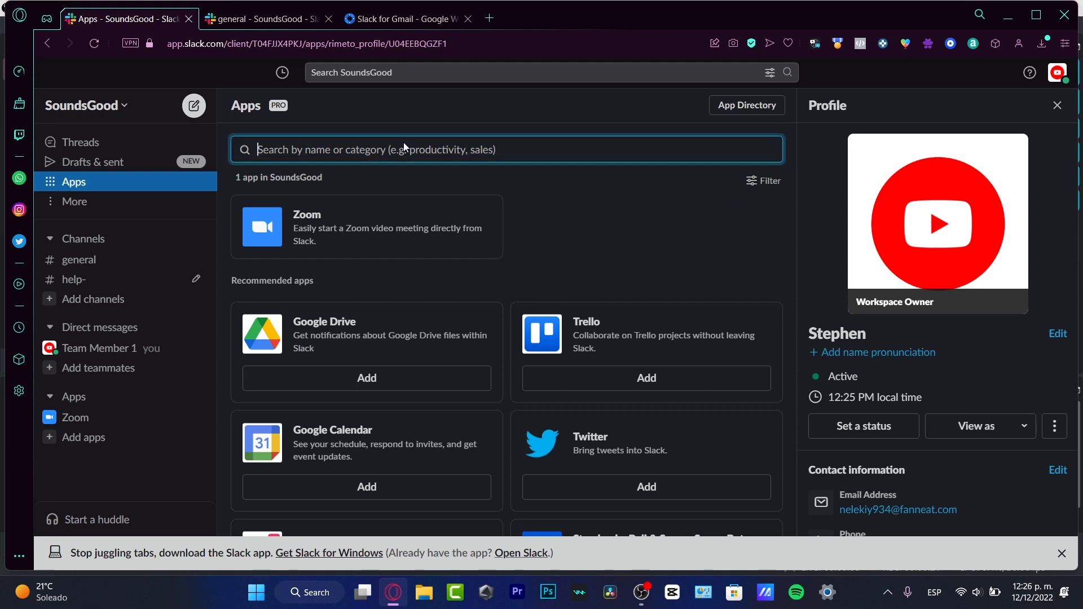
pyautogui.write('gmail')
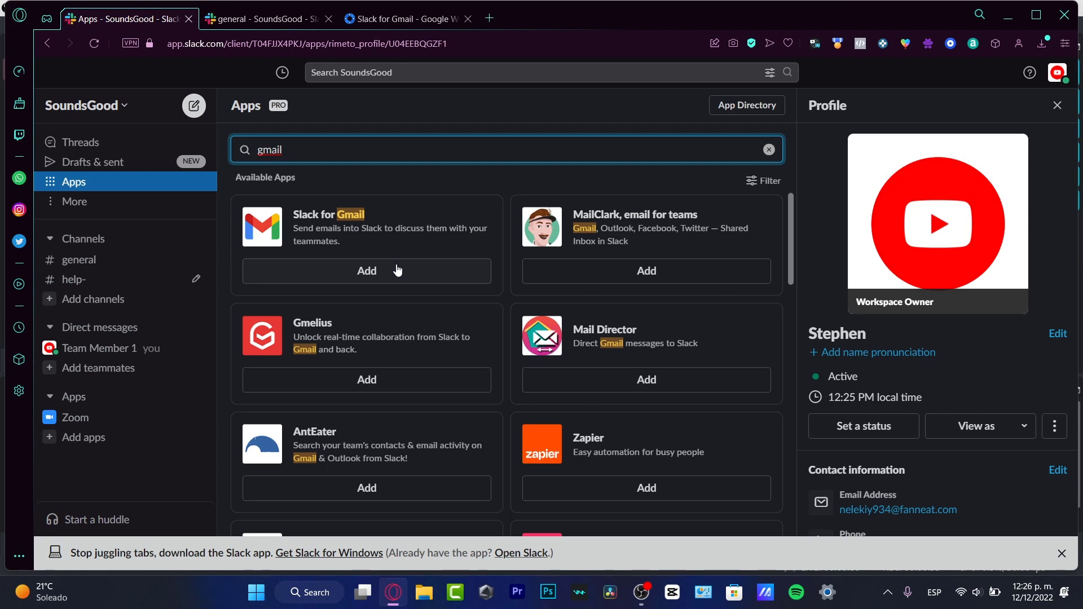
pyautogui.doubleClick(366, 148)
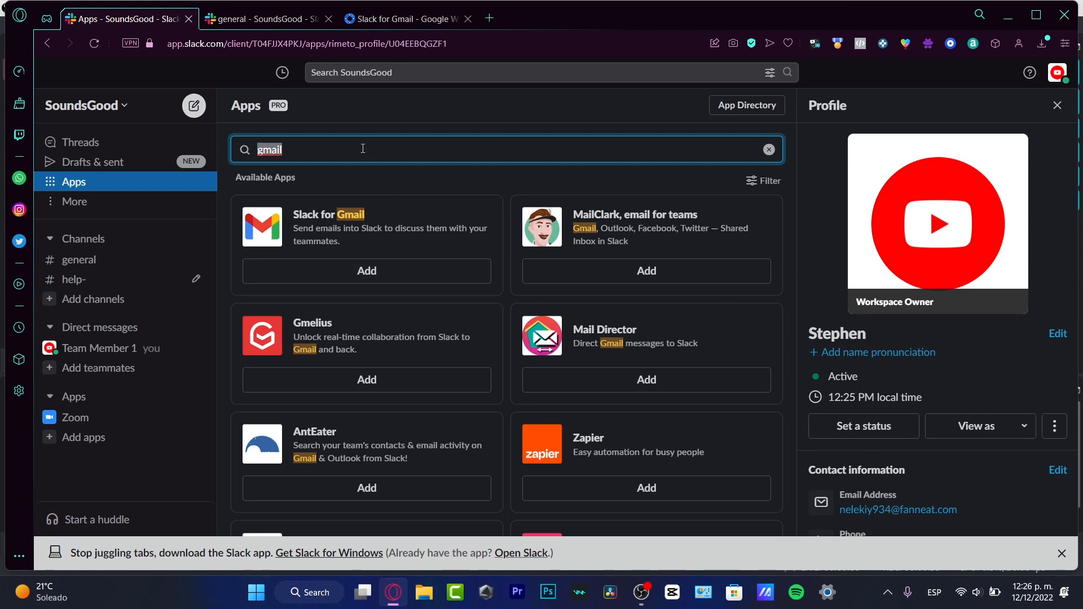
pyautogui.write('drive')
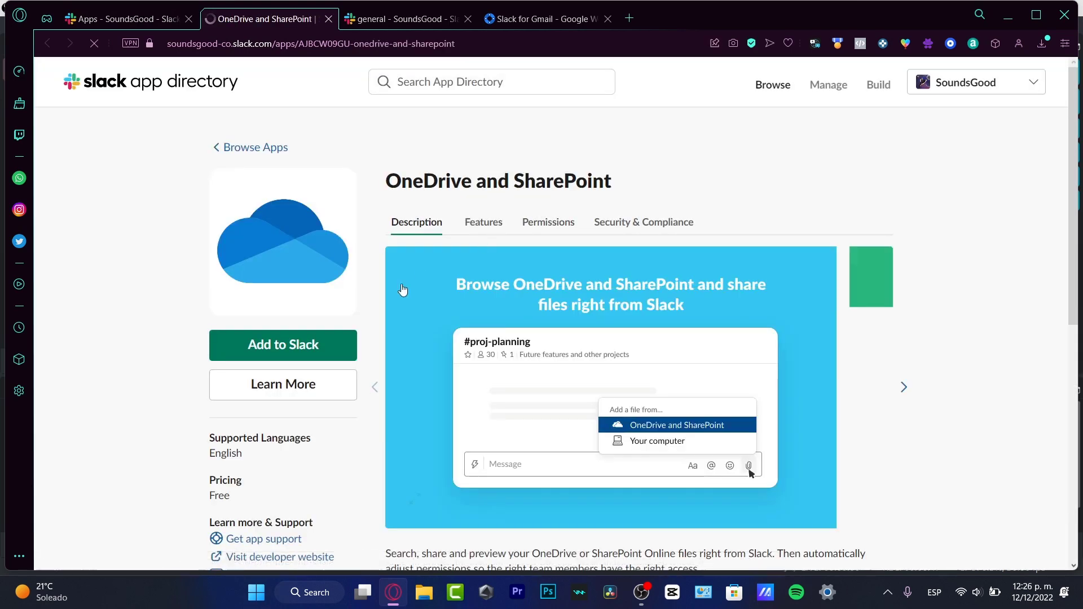
# Add OneDrive and SharePoint to Slack and allow its requested permissions on SoundsGood
pyautogui.click(333, 347)
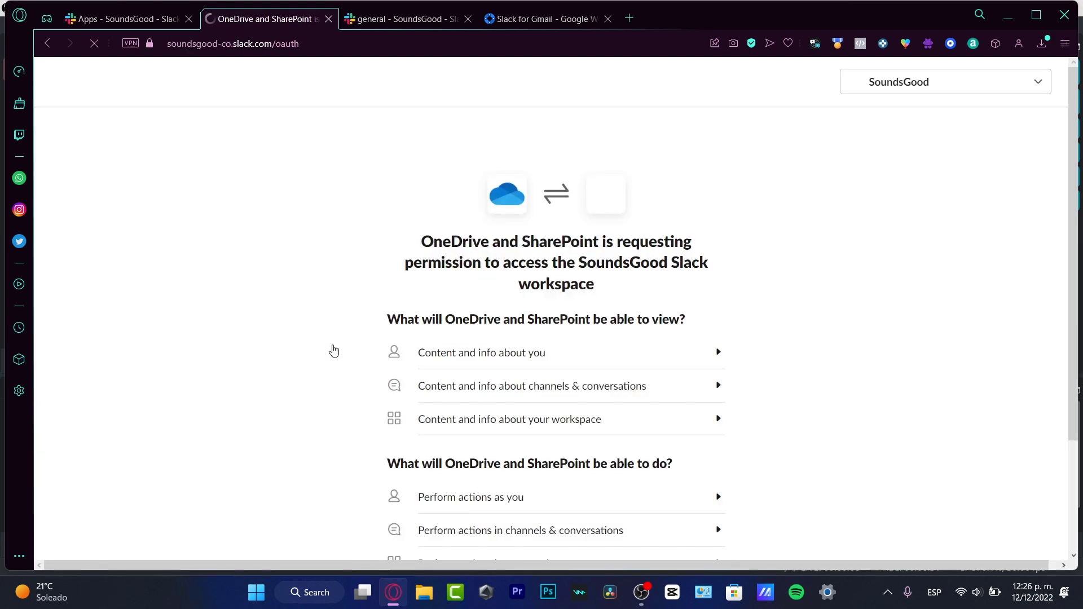
pyautogui.scroll(-4, 870, 416)
pyautogui.scroll(3, 704, 218)
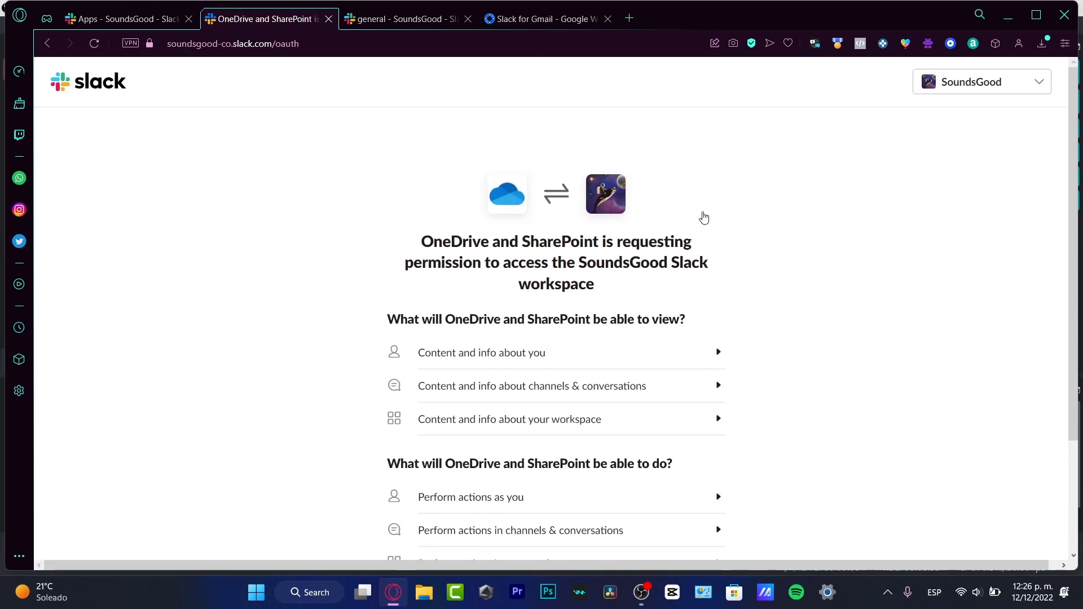
pyautogui.scroll(-3, 669, 358)
pyautogui.click(597, 468)
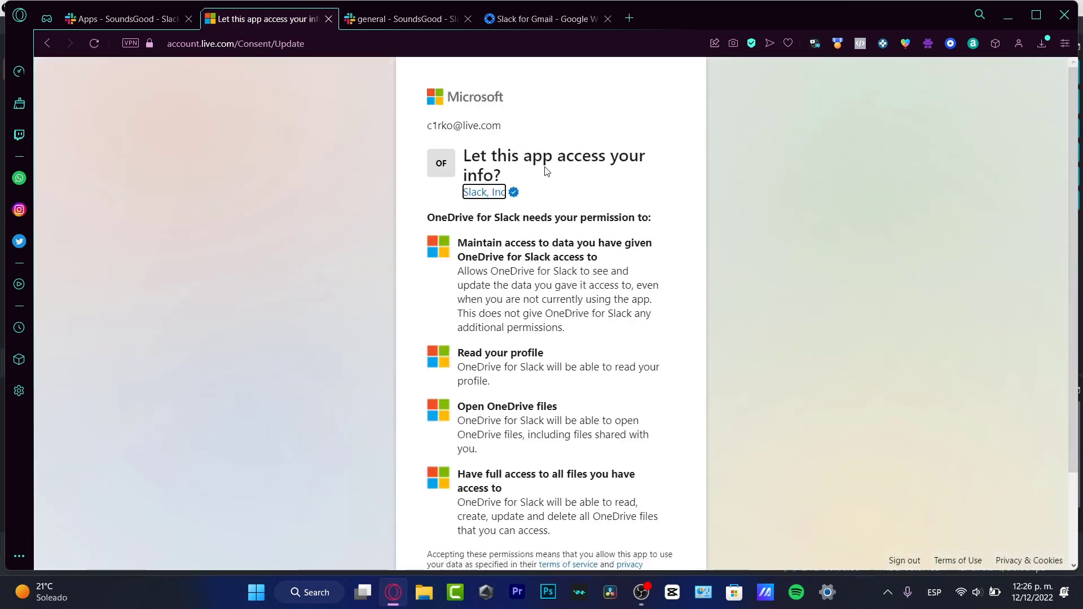
# Approve the Microsoft consent request for OneDrive for Slack
pyautogui.scroll(-3, 536, 201)
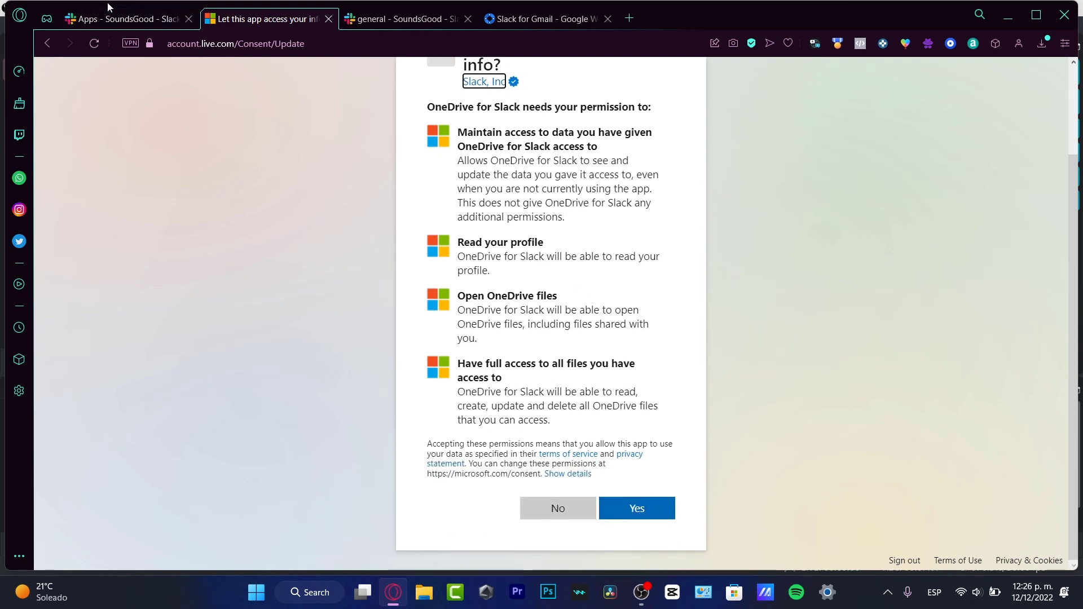
pyautogui.click(127, 19)
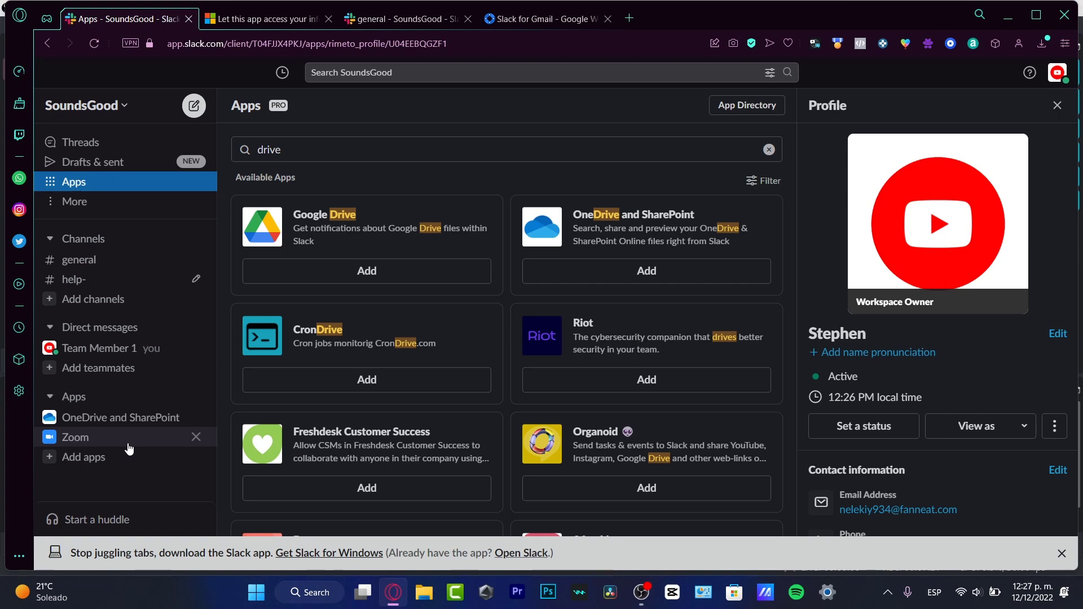
# Open the Zoom app conversation and expand its full list of commands
pyautogui.click(114, 443)
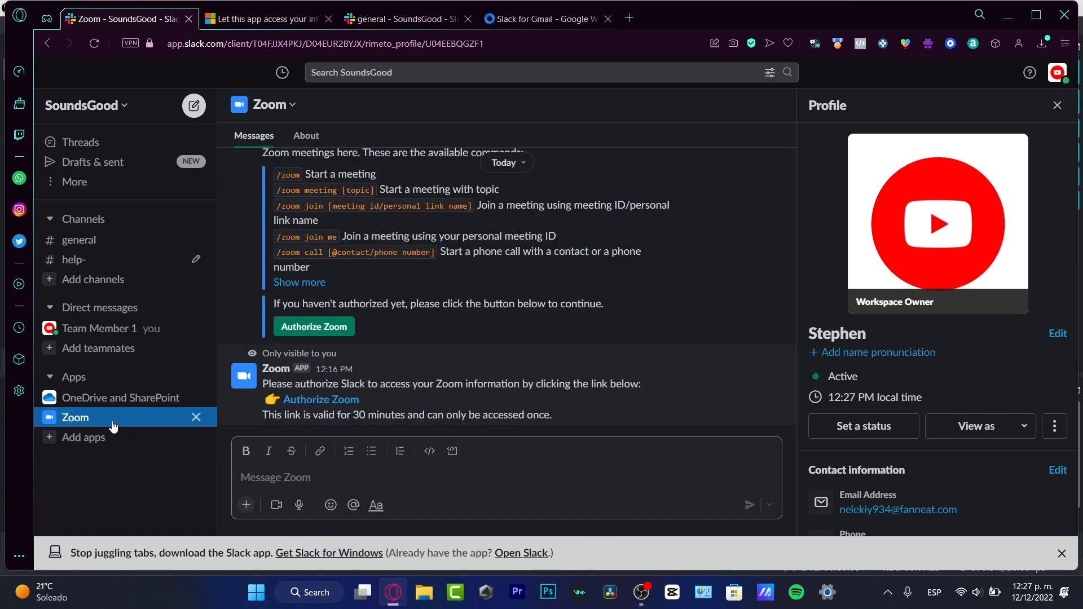
pyautogui.scroll(5, 402, 320)
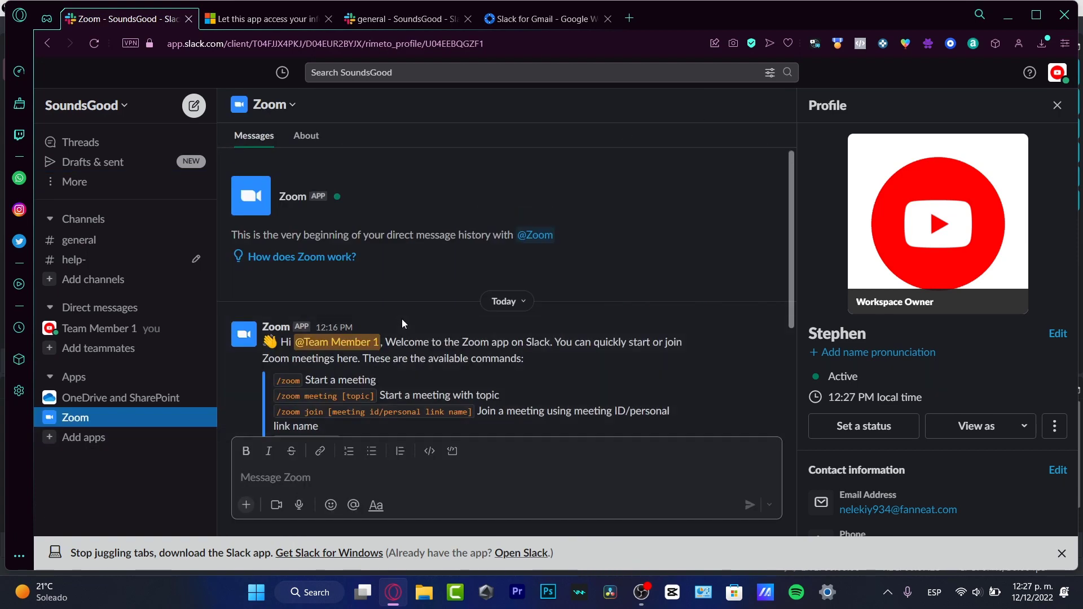
pyautogui.scroll(-5, 401, 319)
pyautogui.click(307, 282)
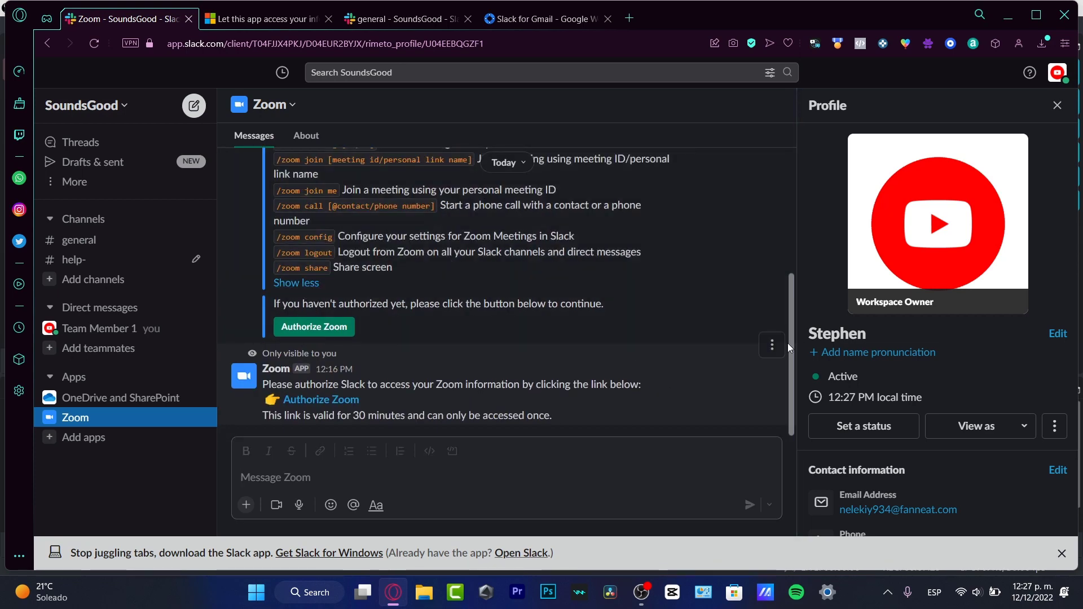
pyautogui.moveTo(787, 343); pyautogui.dragTo(787, 266)
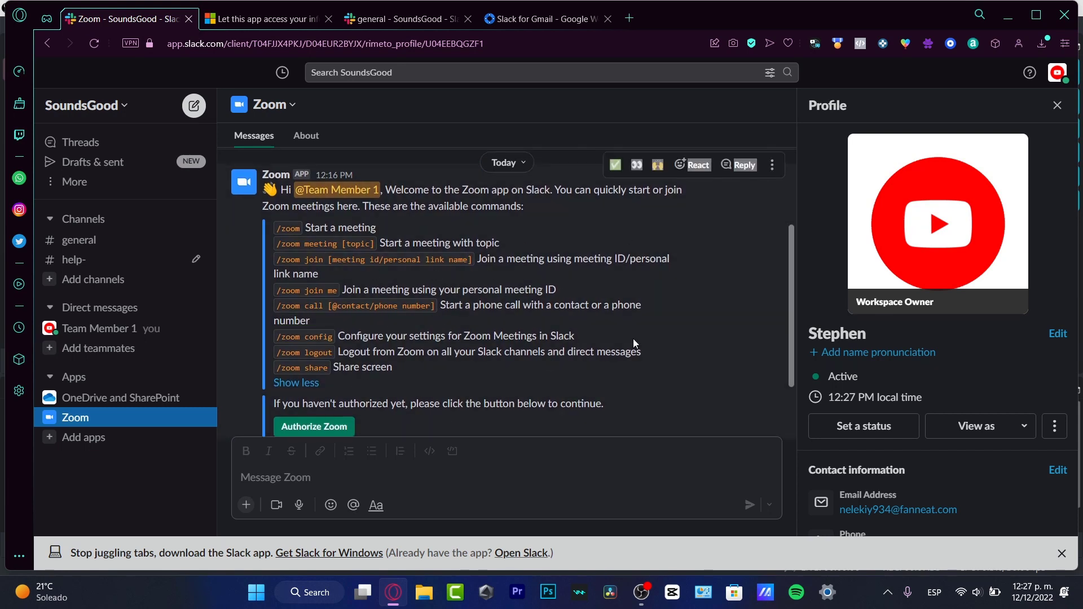
pyautogui.click(415, 277)
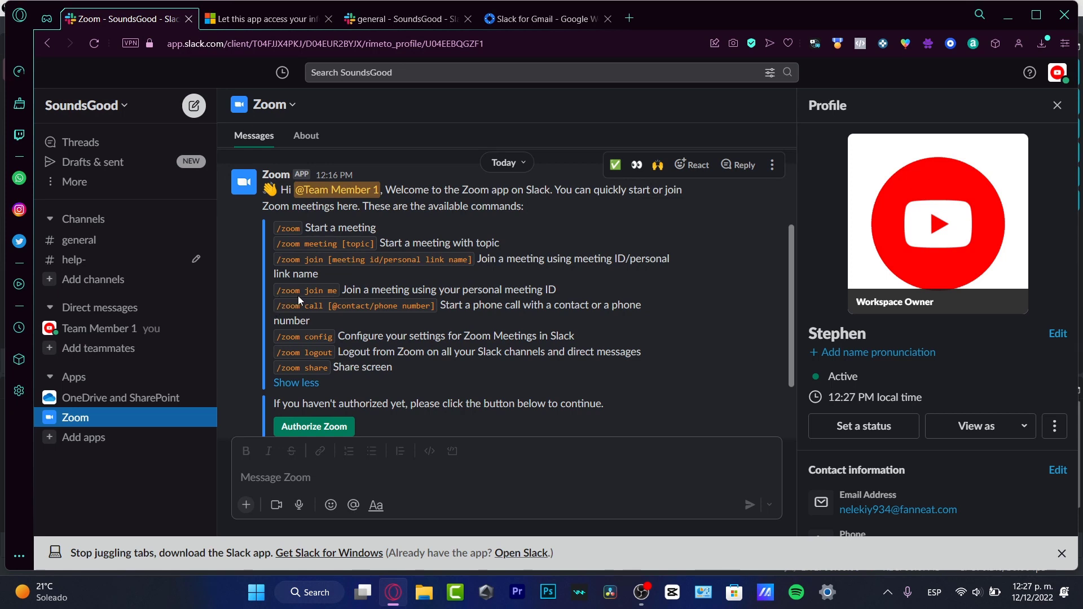
# Send '/zoom join' to the Zoom app, then return to #general
pyautogui.click(380, 477)
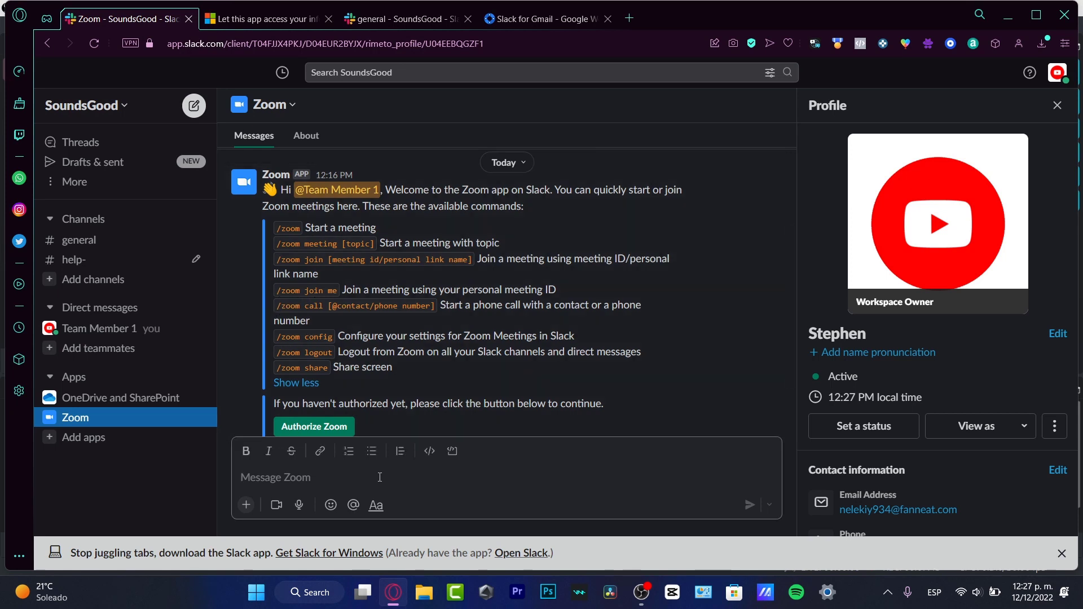
pyautogui.write('/')
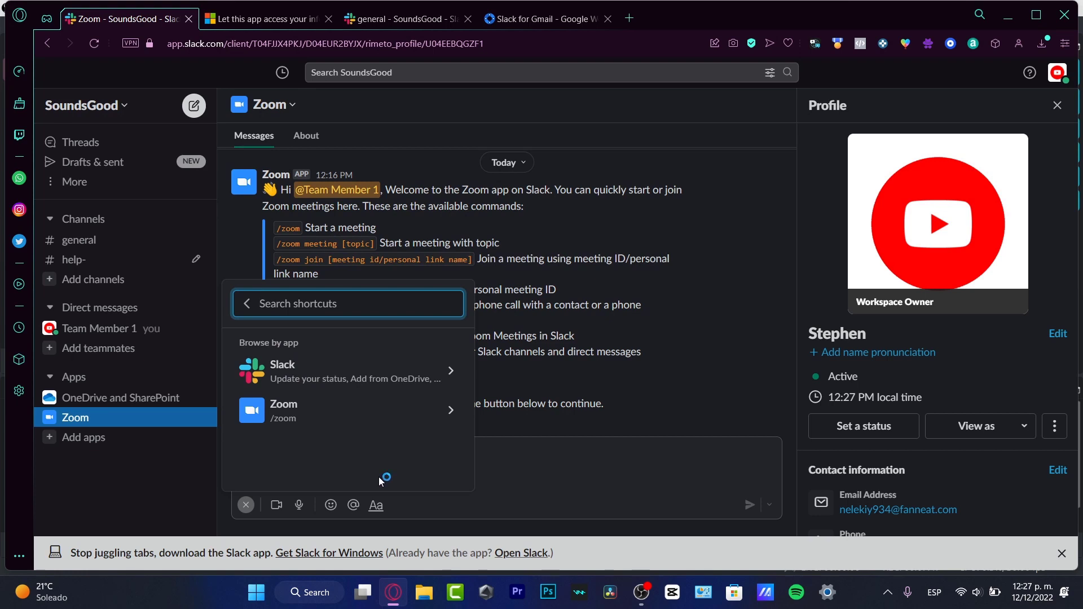
pyautogui.write('zoom')
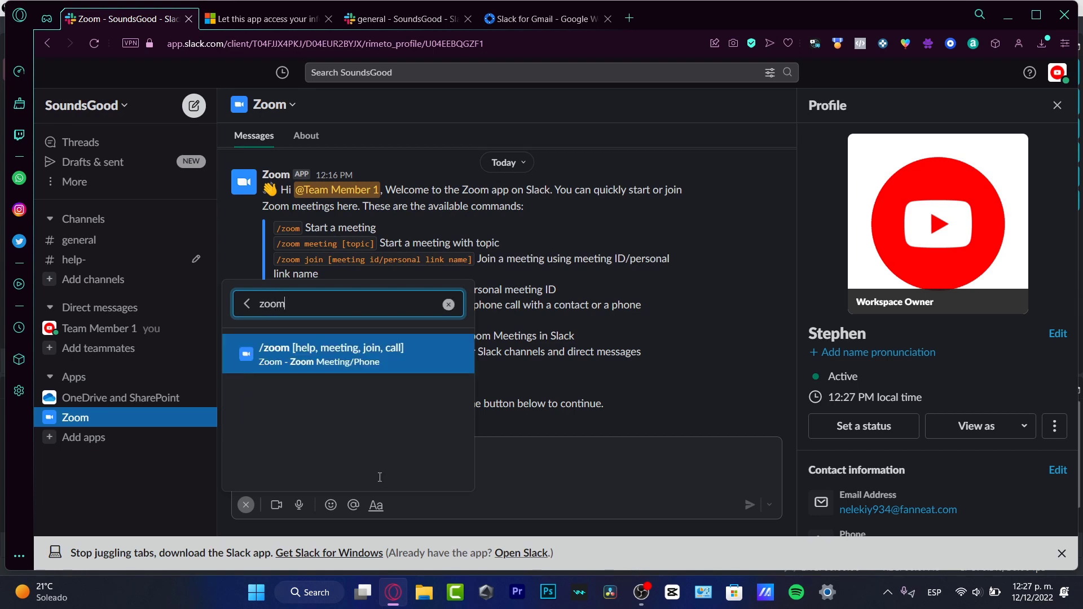
pyautogui.press('Return')
pyautogui.write('join')
pyautogui.press('Return')
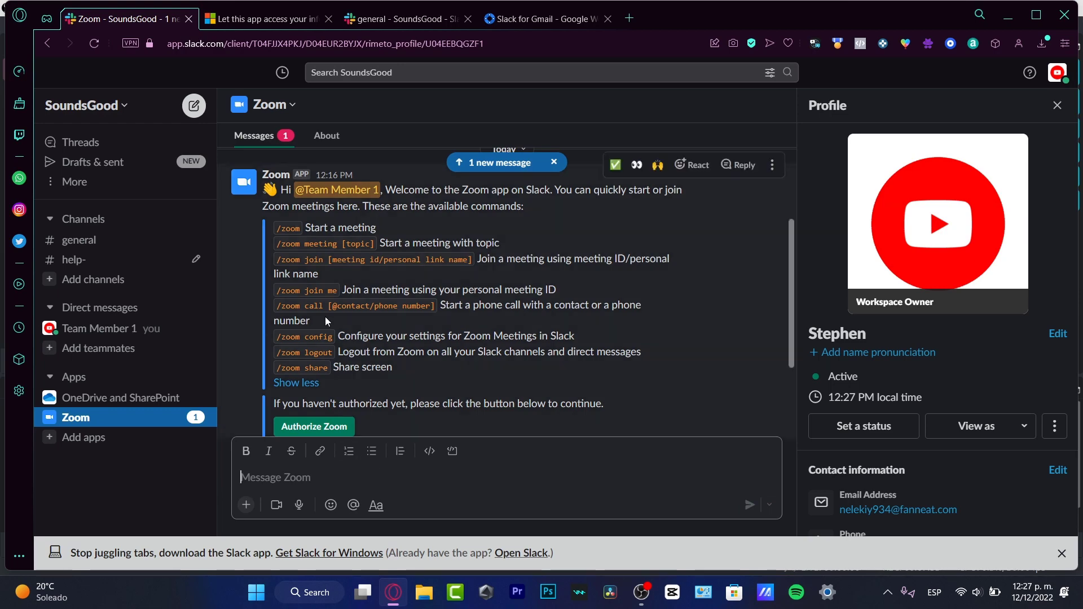
pyautogui.scroll(-5, 325, 317)
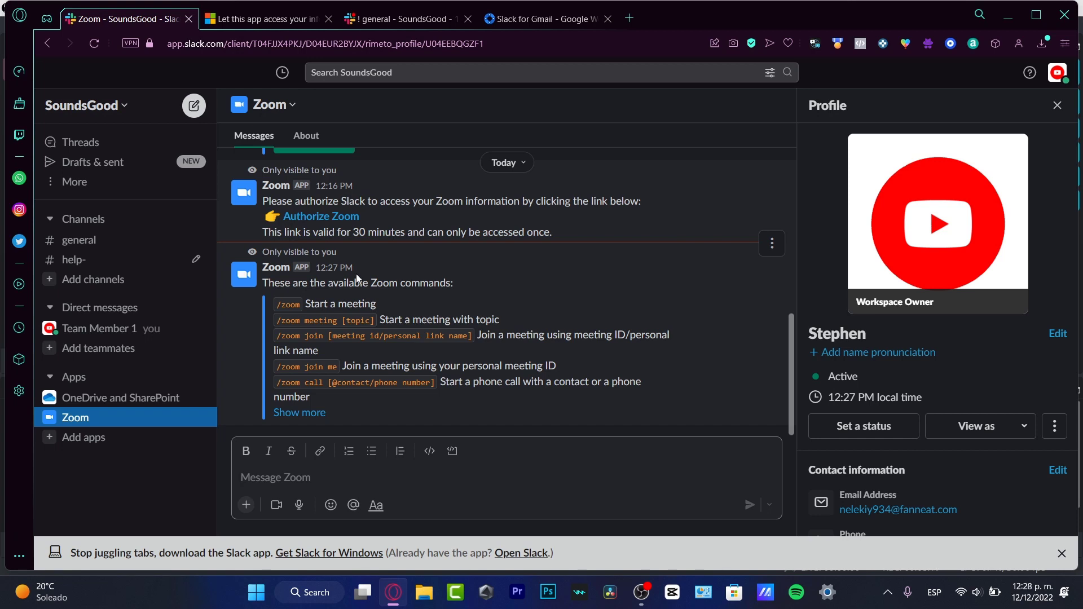
pyautogui.hotkey('alt', 'Left')
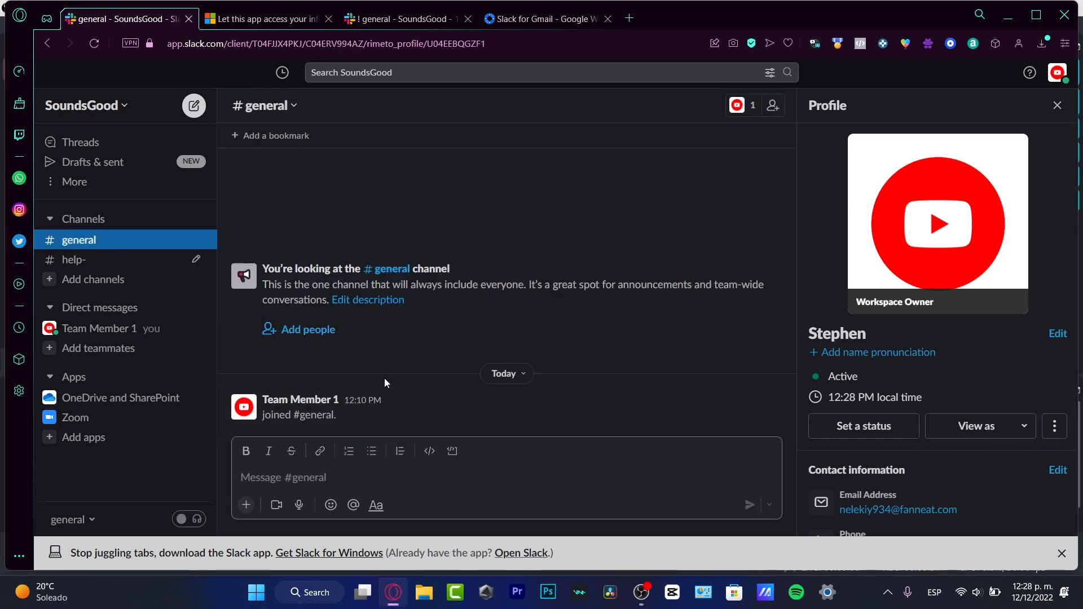
# Create a new proj- prefixed channel described as 'this is only for project issues'
pyautogui.click(116, 262)
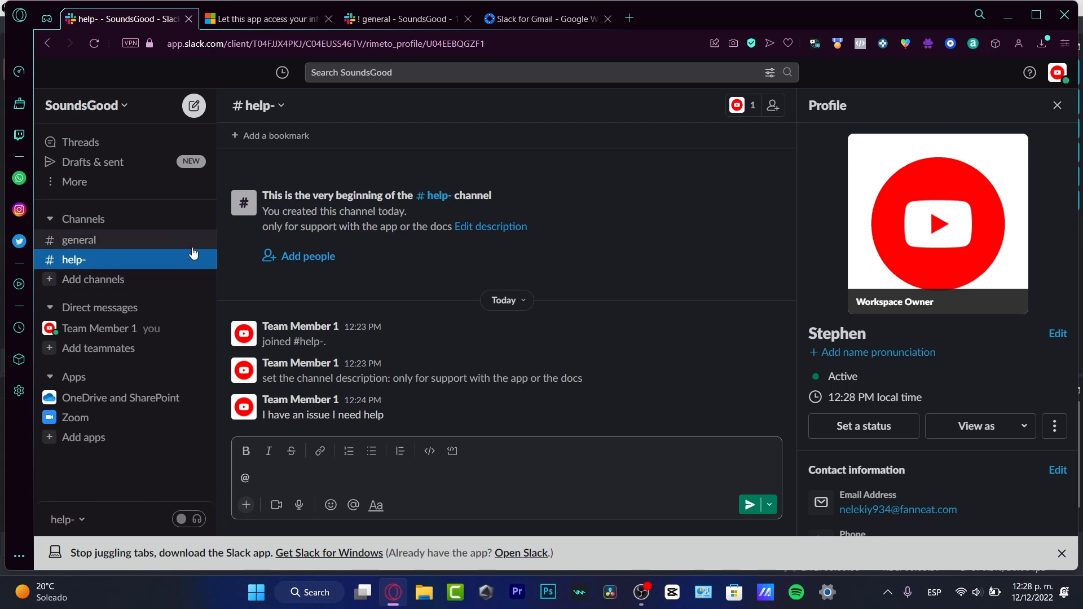
pyautogui.click(127, 281)
pyautogui.click(157, 308)
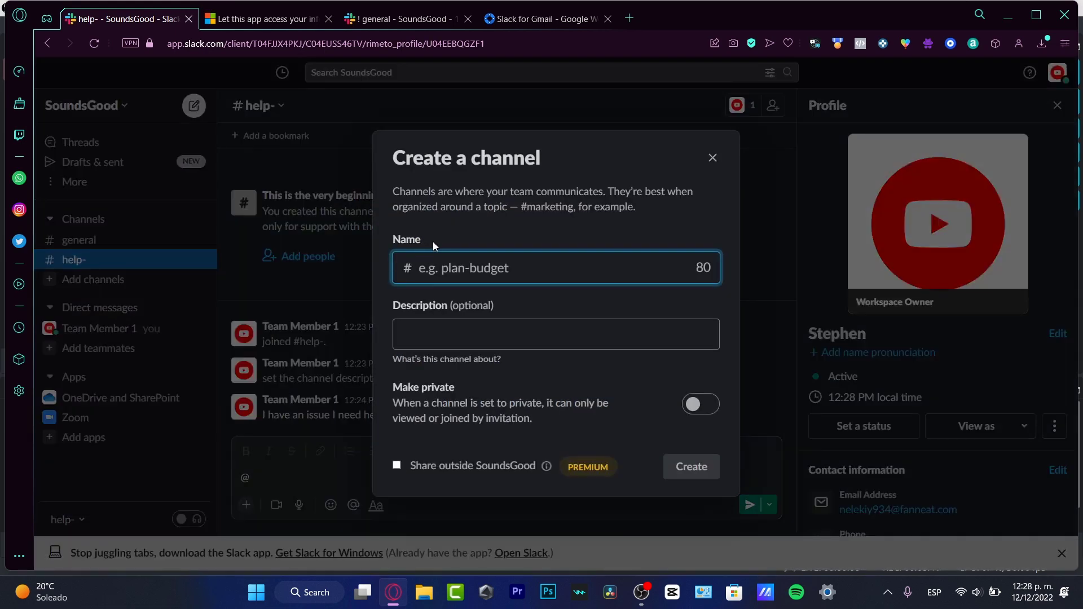
pyautogui.write('announc')
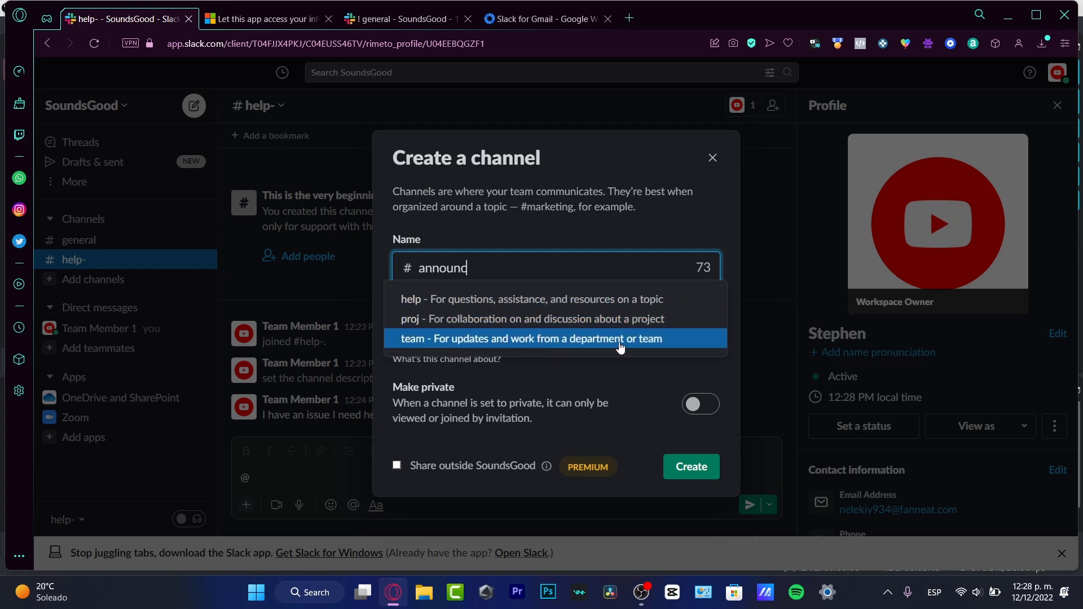
pyautogui.click(508, 319)
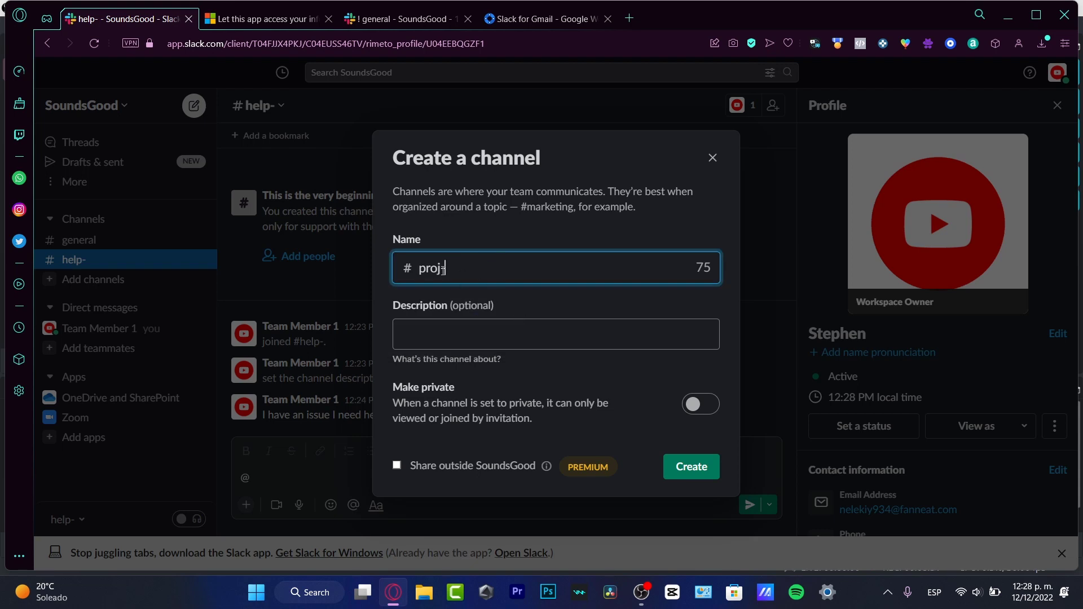
pyautogui.click(489, 328)
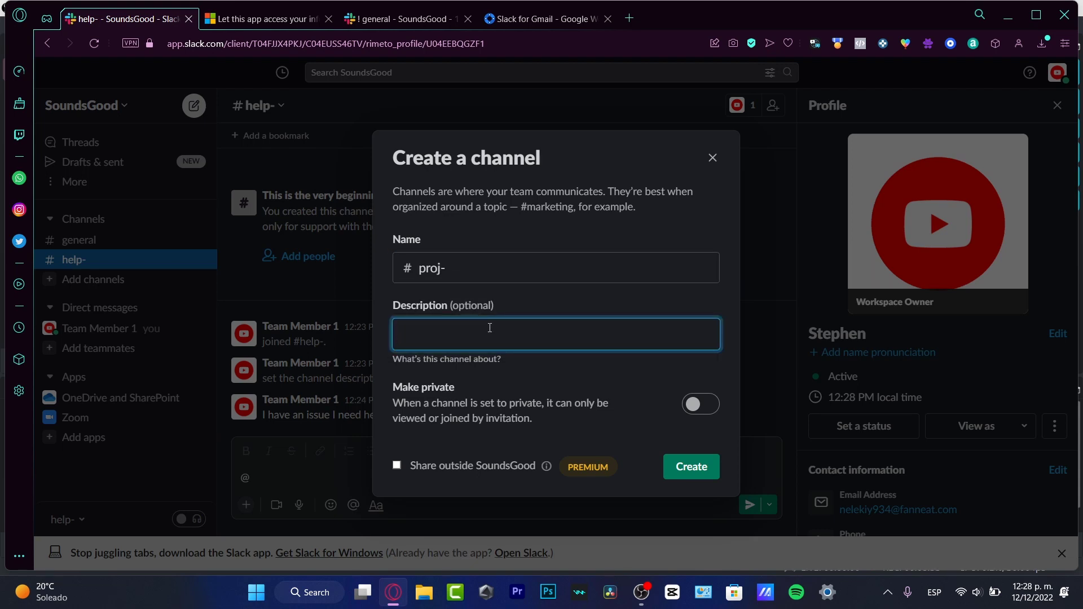
pyautogui.write('this is only for project issues')
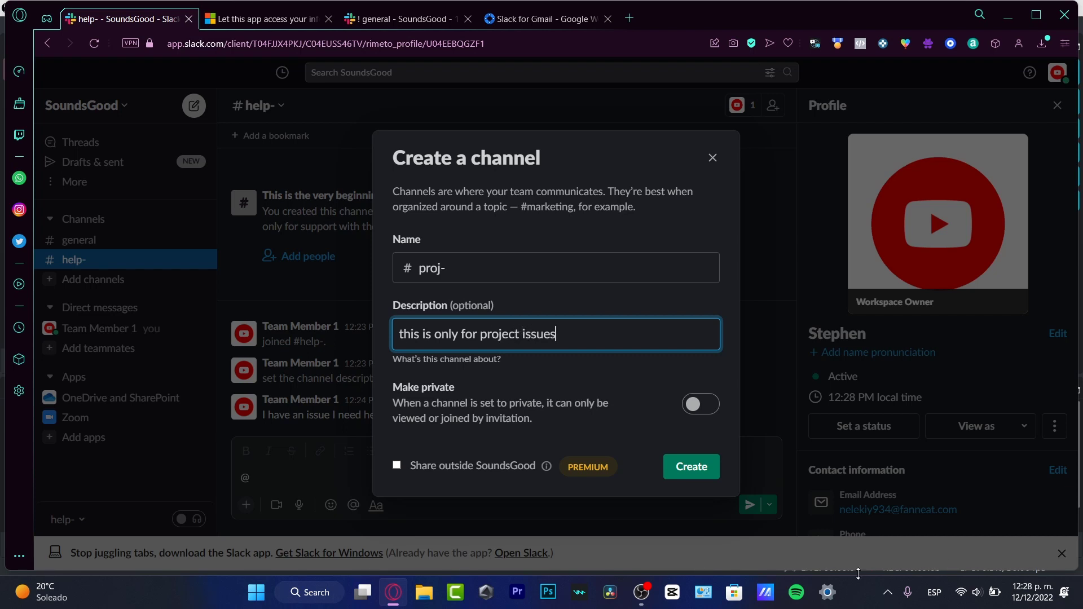
pyautogui.click(690, 468)
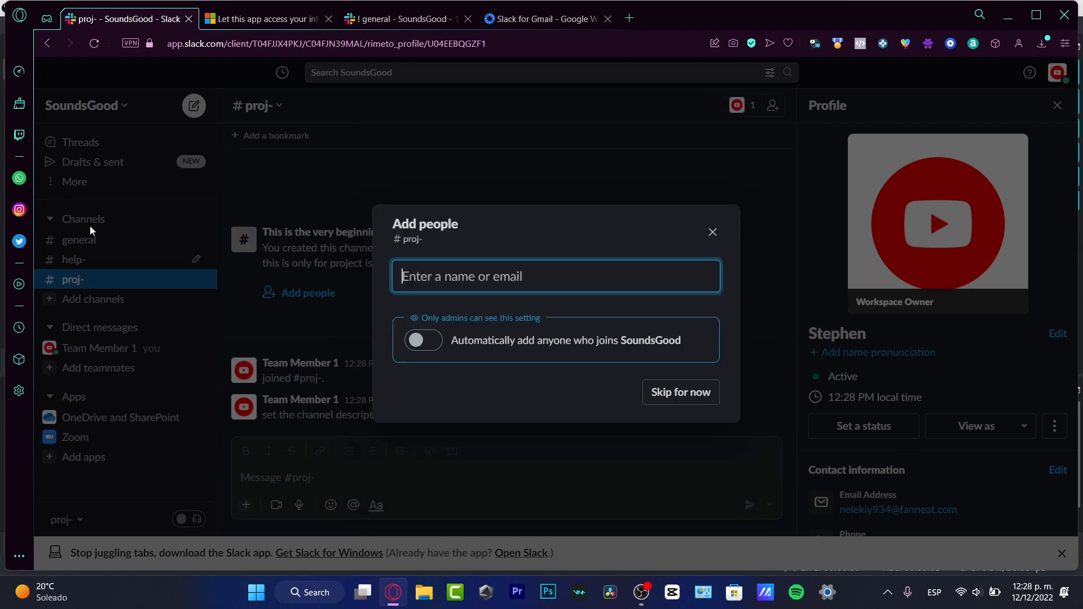
# Skip adding people to the new proj- channel for now
pyautogui.click(701, 391)
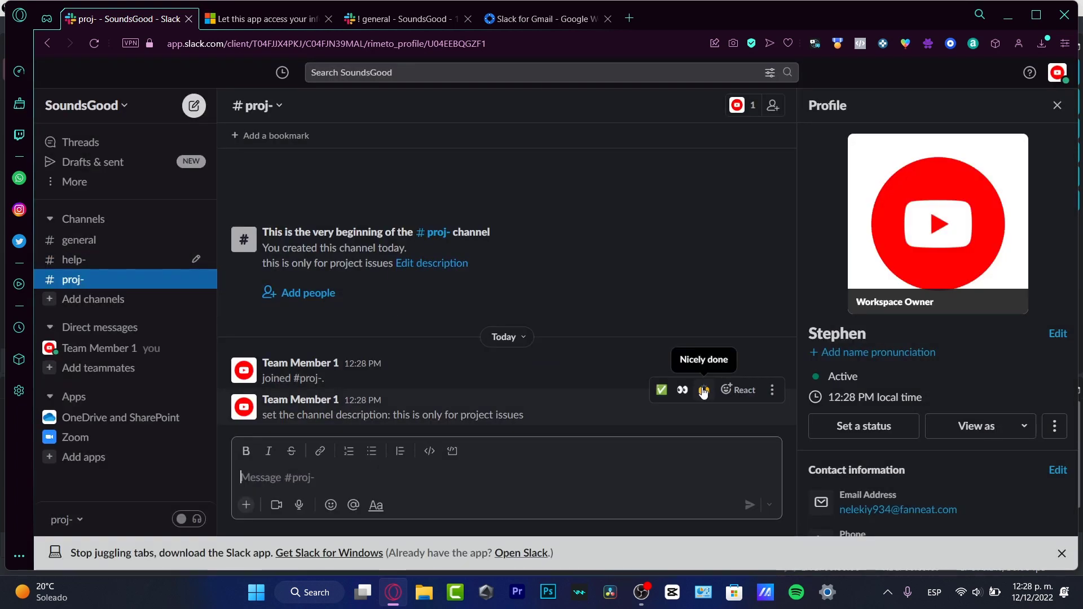